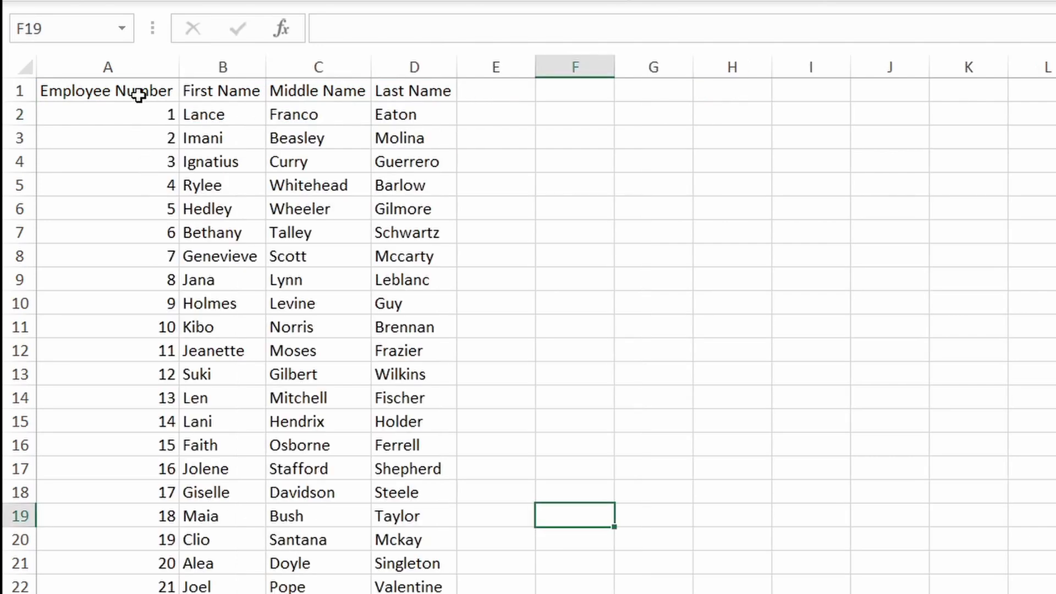
Step: Start a VLOOKUP formula in cell B2 with $A2 as the lookup value
left_click_drag(138, 95, 134, 328)
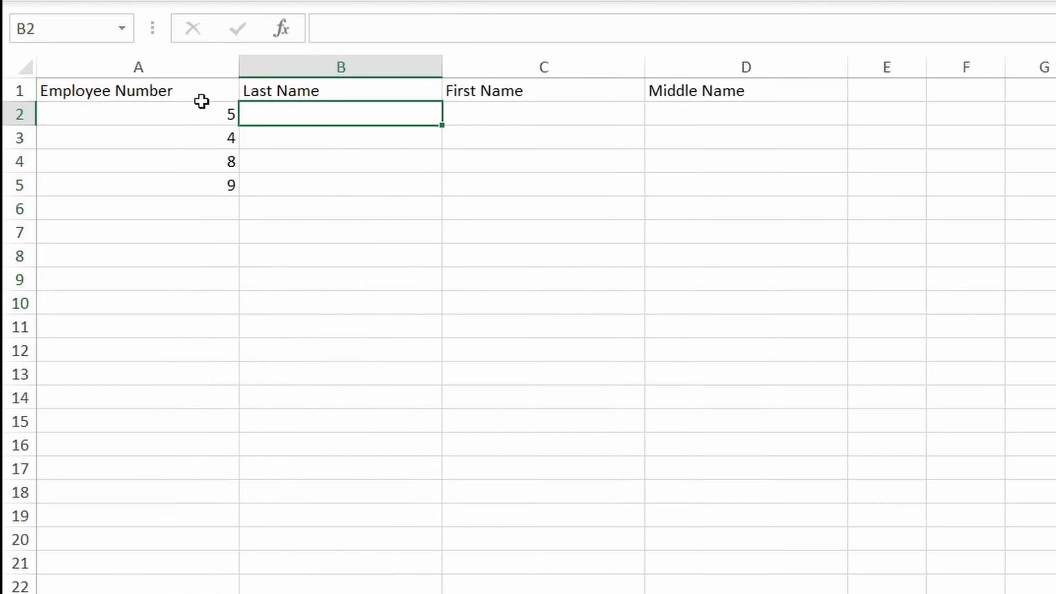
left_click_drag(177, 94, 701, 187)
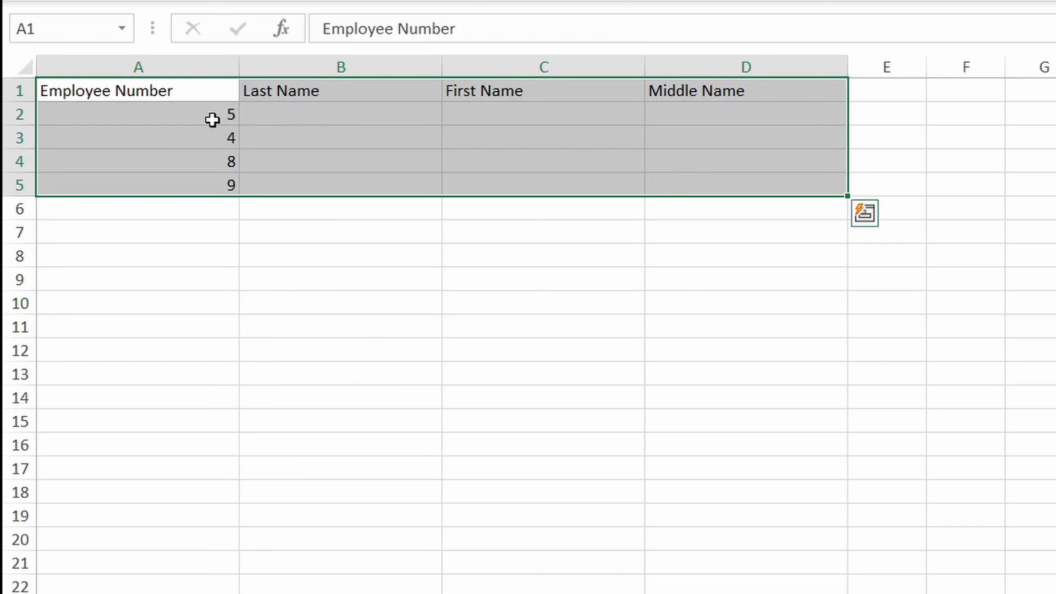
left_click(324, 118)
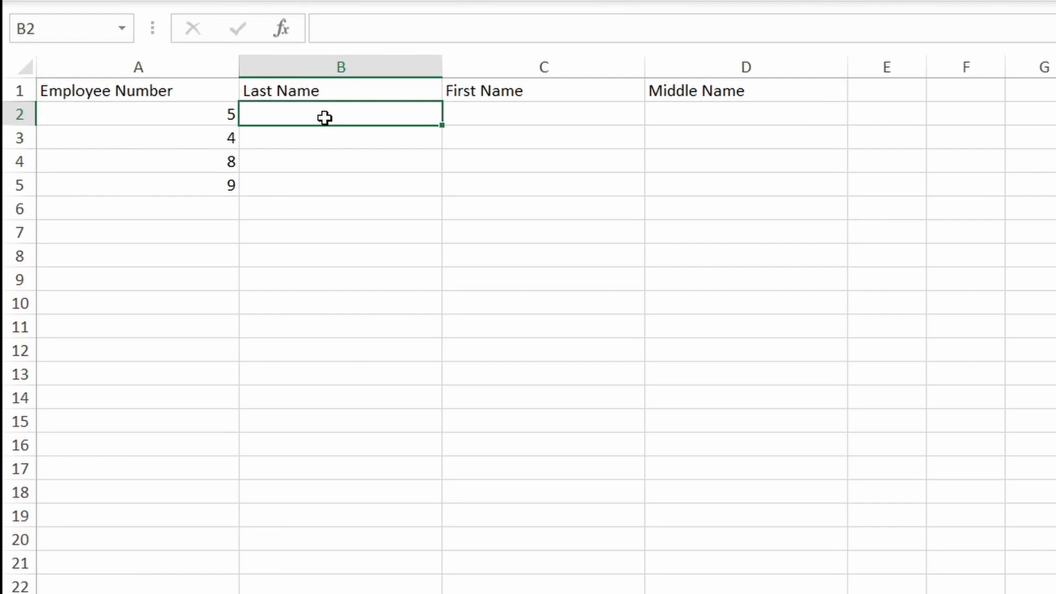
type("=vl")
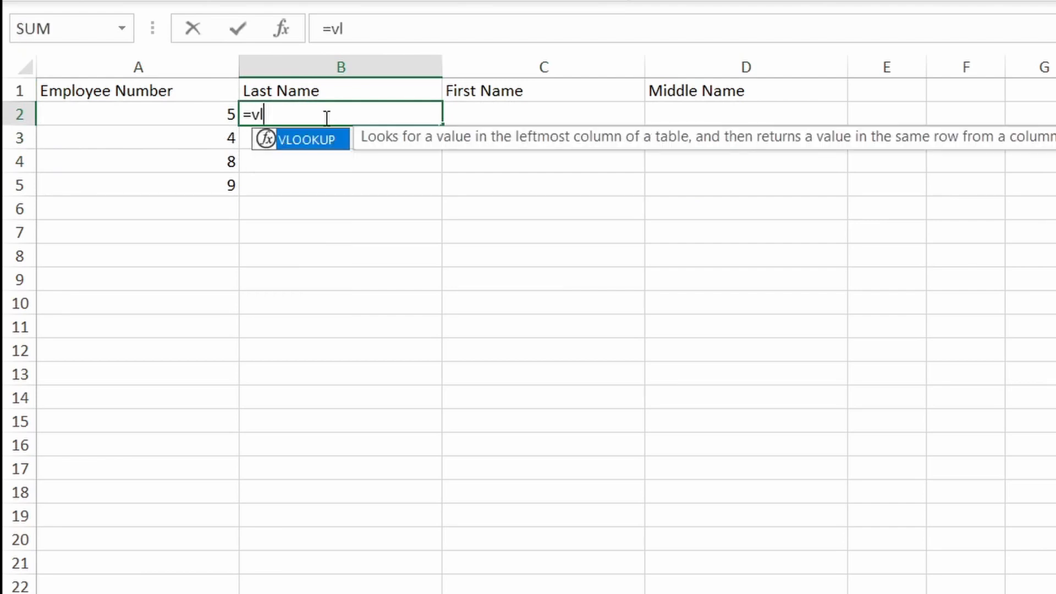
key("Tab")
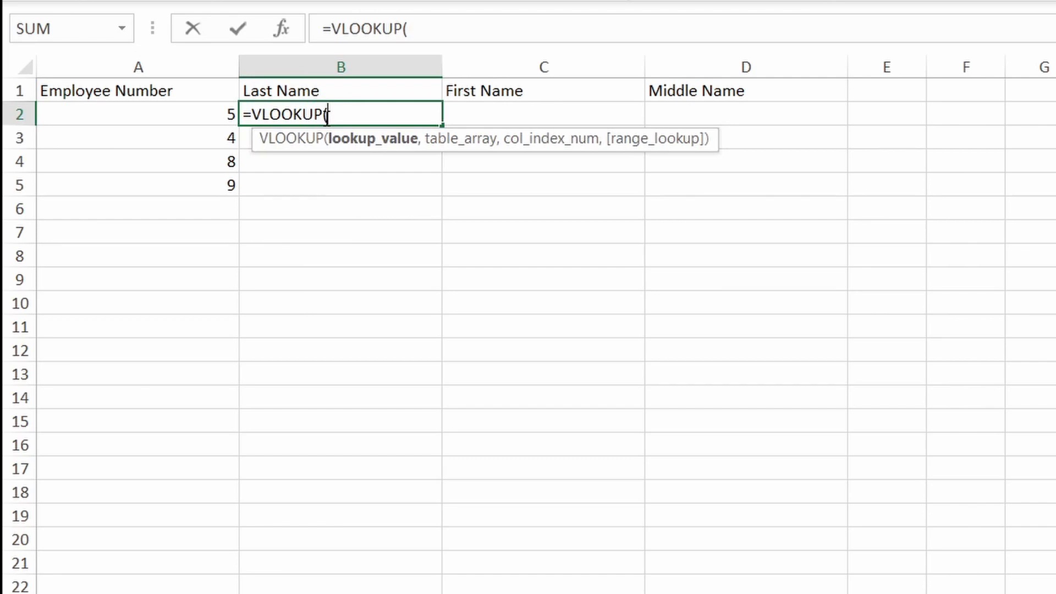
left_click(215, 112)
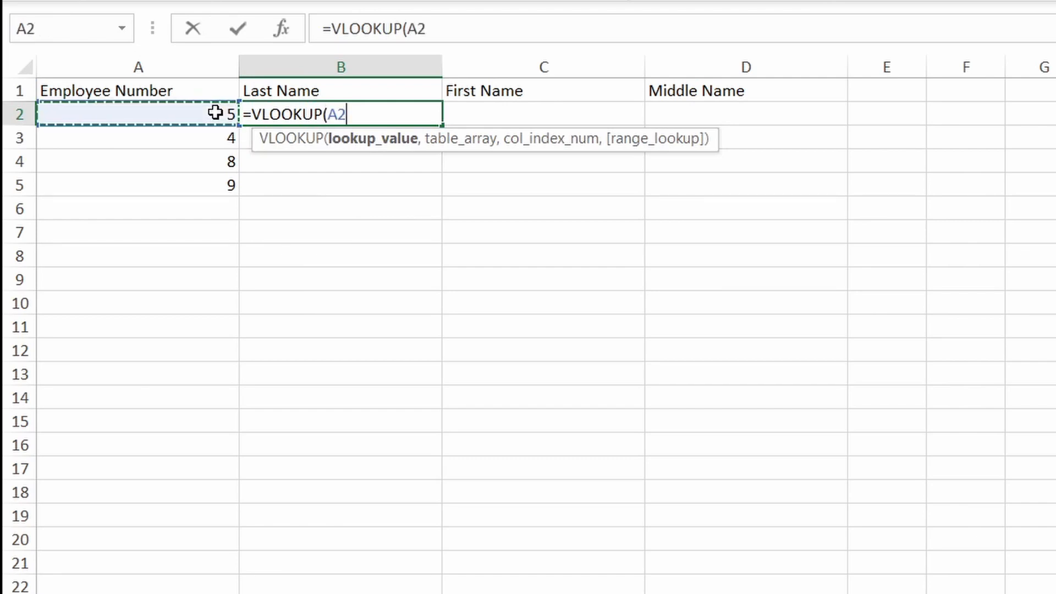
key("F4")
key("F4")
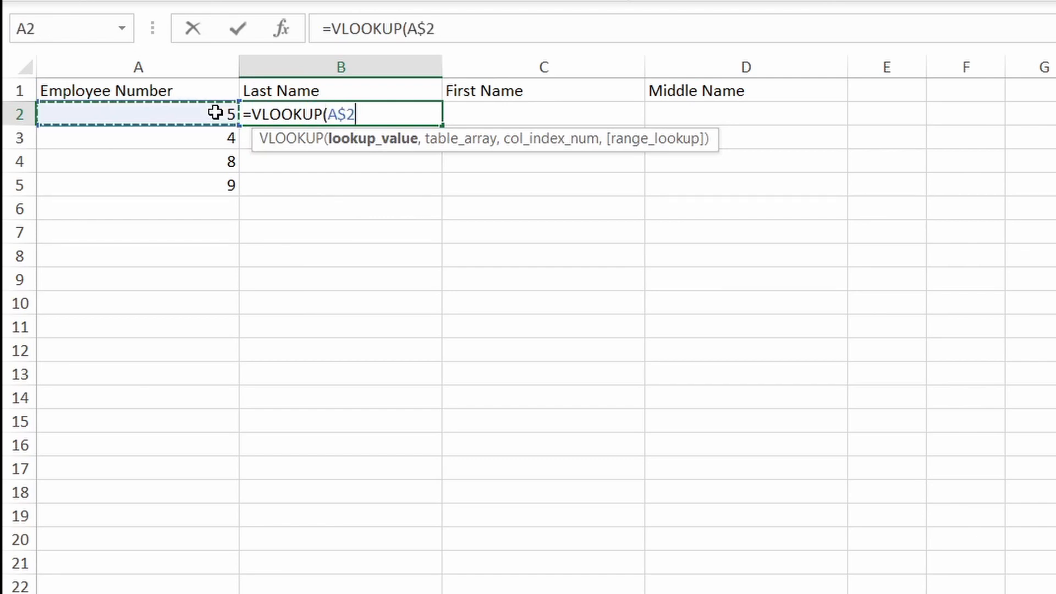
key("F4")
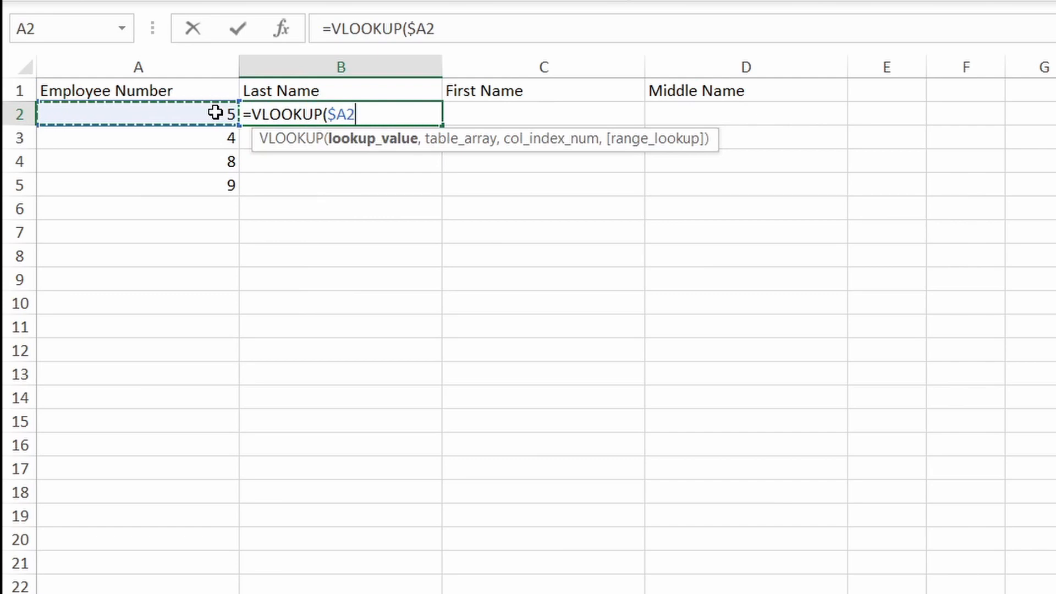
type(",")
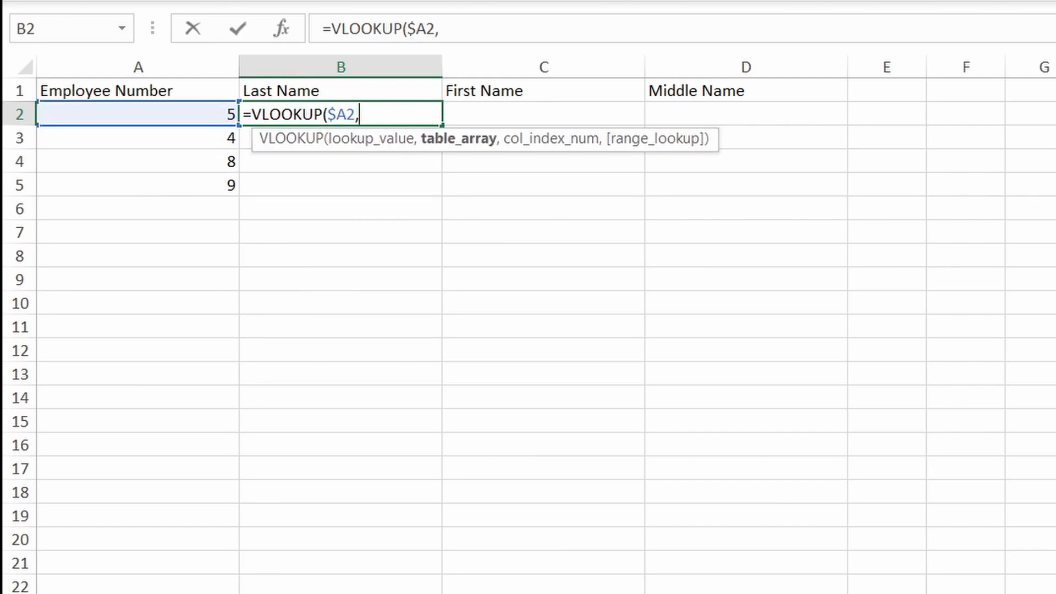
Step: Set the VLOOKUP table array to the absolute range $A$1:$D$23 on the Source sheet
left_click(176, 593)
mouse_move(121, 91)
left_mouse_down()
mouse_move(359, 305)
mouse_move(449, 545)
mouse_move(418, 593)
mouse_move(396, 593)
left_mouse_up()
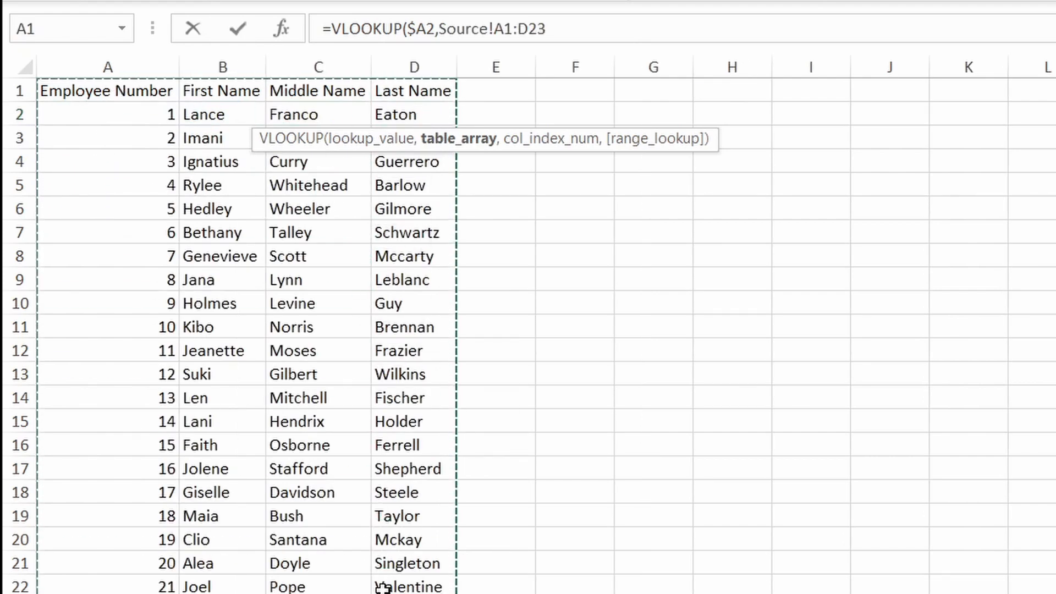
key("F4")
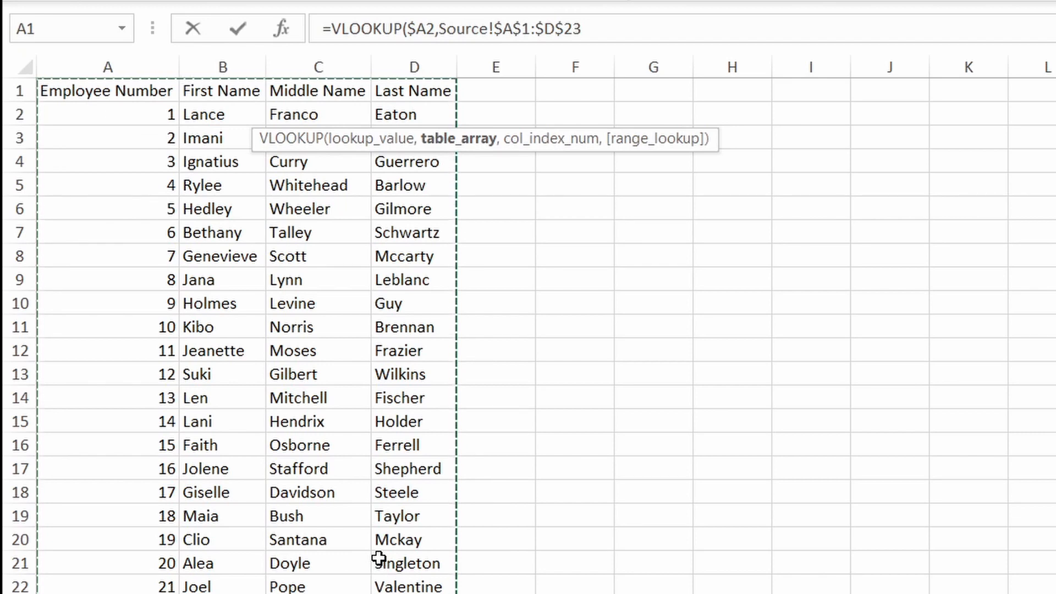
type(",")
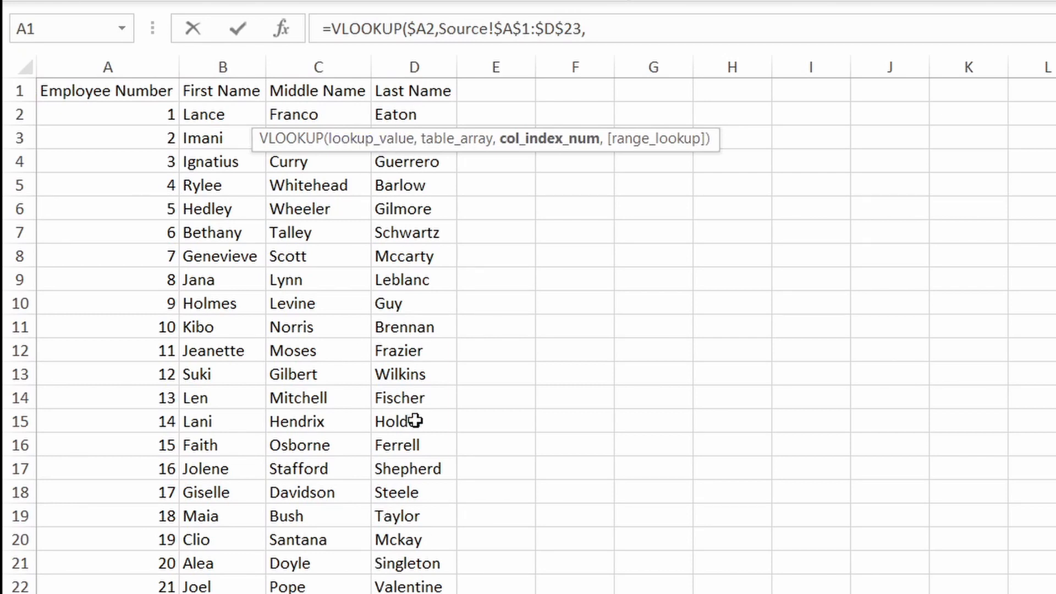
Step: Complete the VLOOKUP with column index 4 and FALSE for an exact match, and enter the formula
type(",")
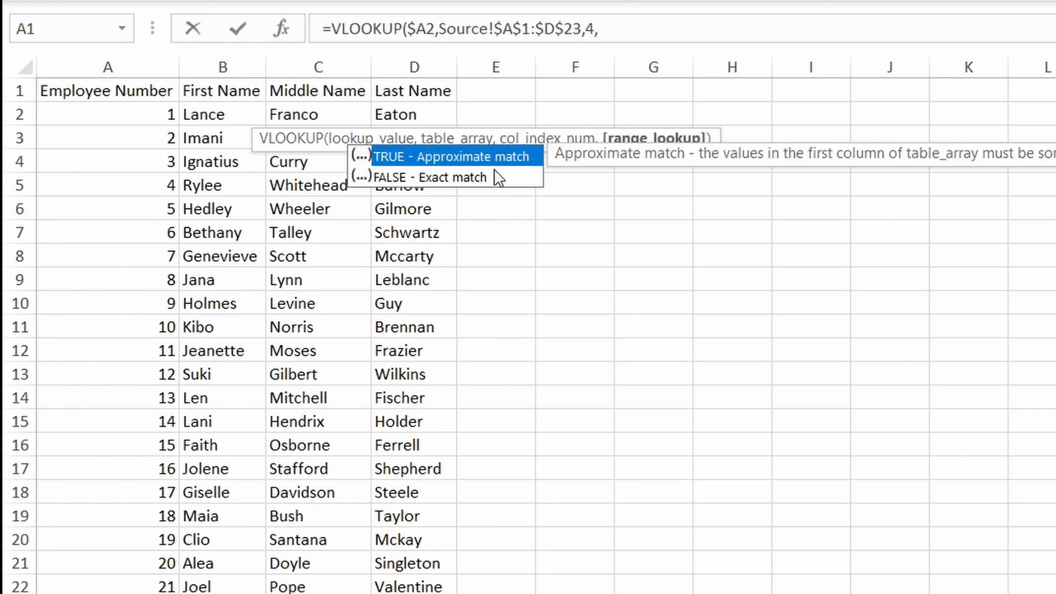
double_click(457, 177)
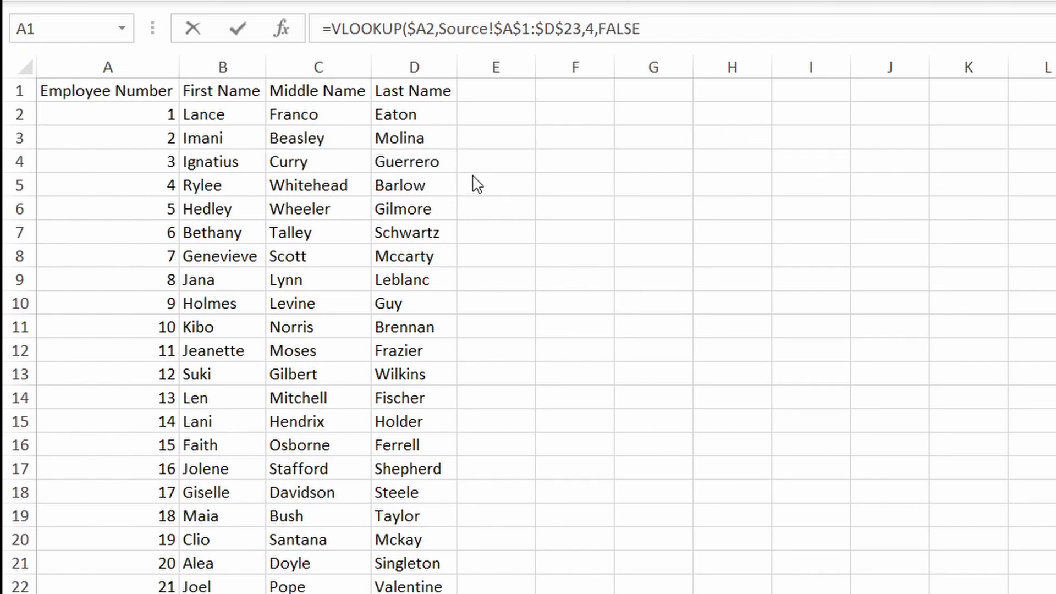
left_click(856, 22)
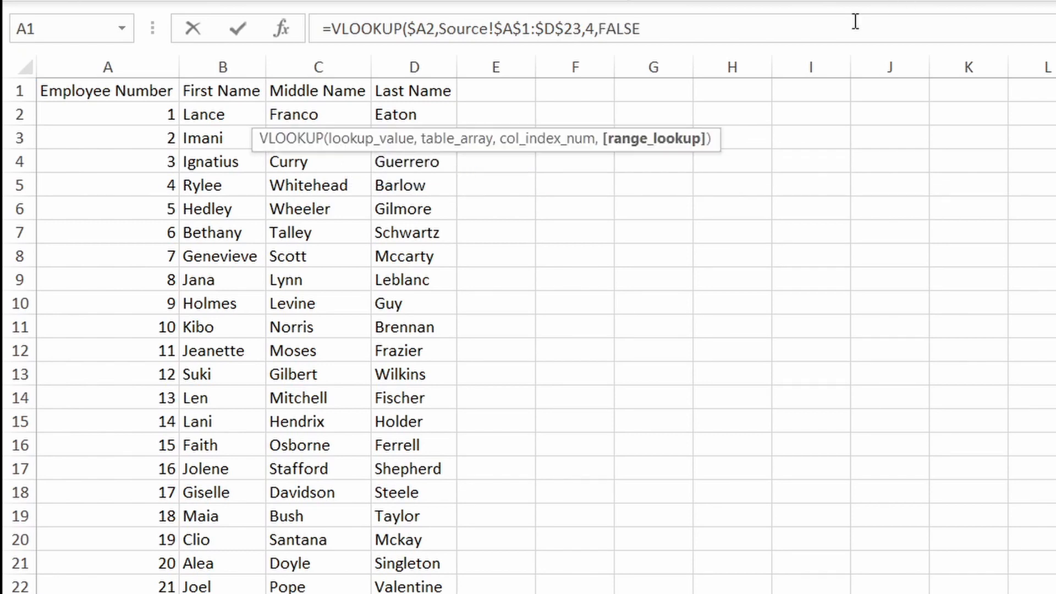
type(")")
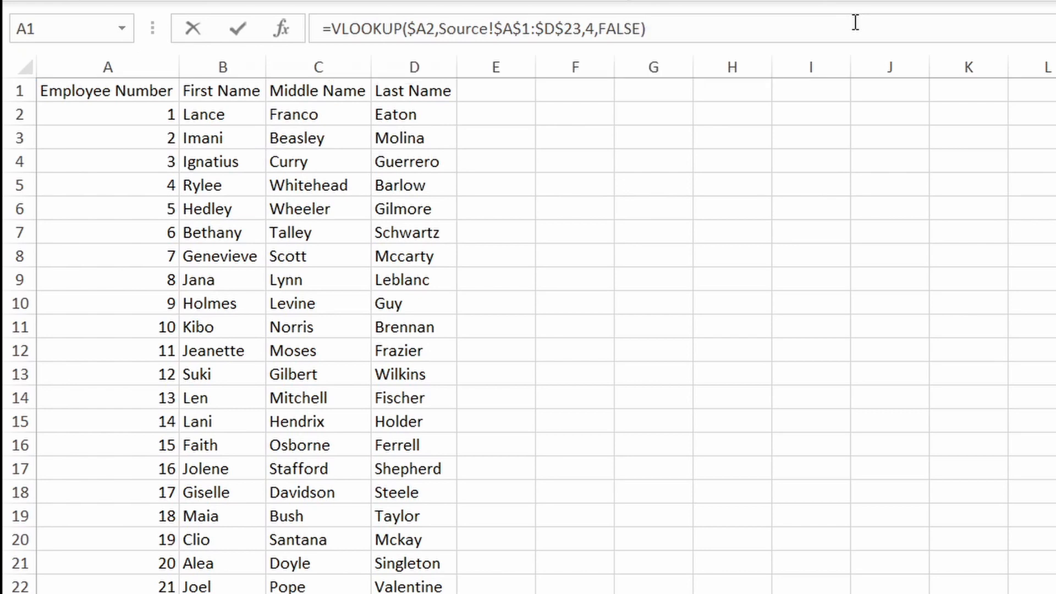
key("Return")
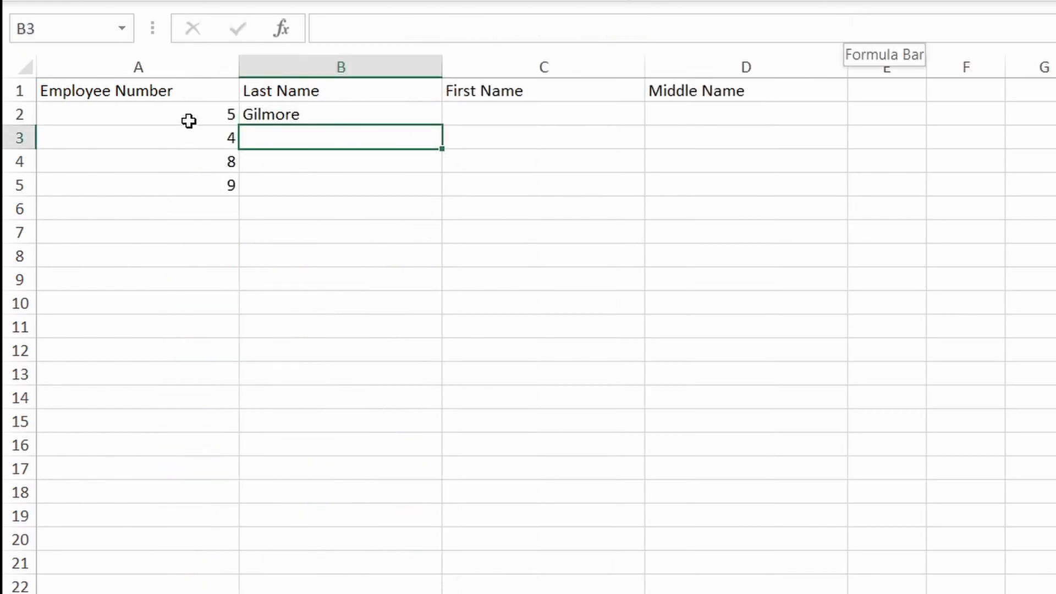
Step: Compare the last name returned in B2 with the record for employee number 5 on the Source sheet
left_click(201, 109)
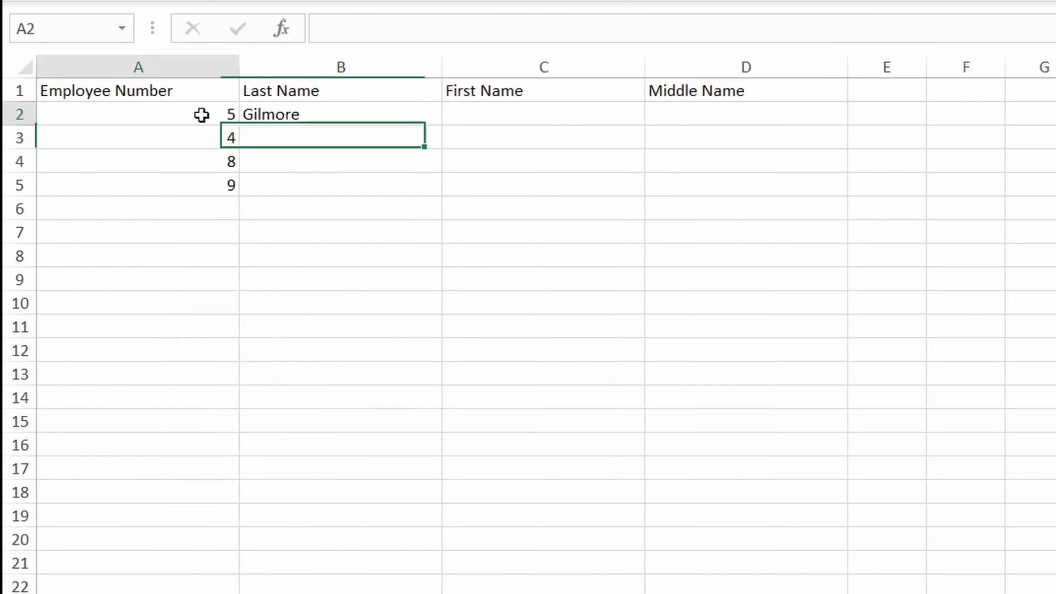
left_click(304, 116)
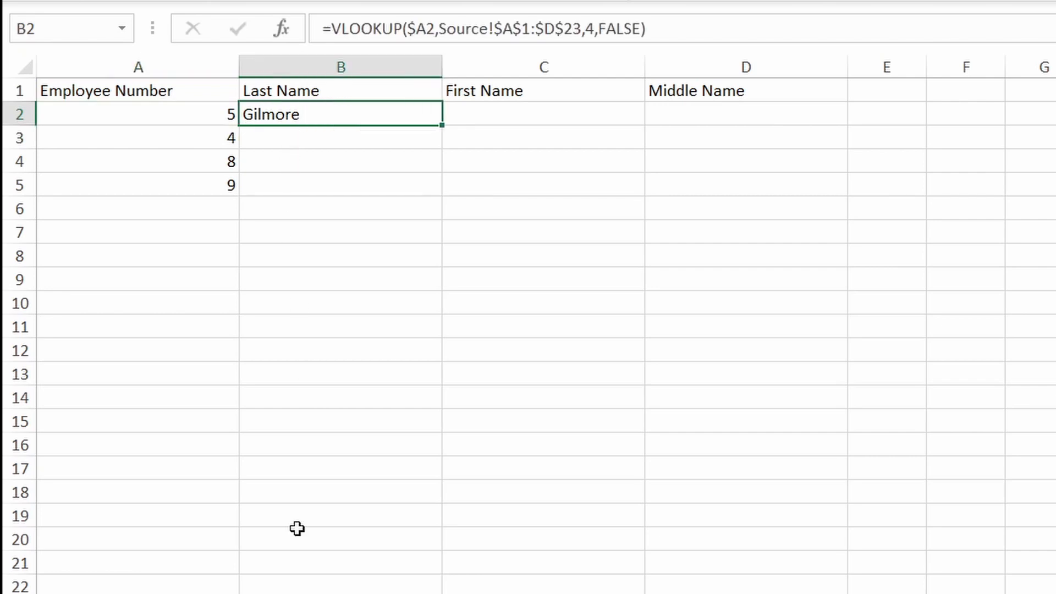
left_click(308, 593)
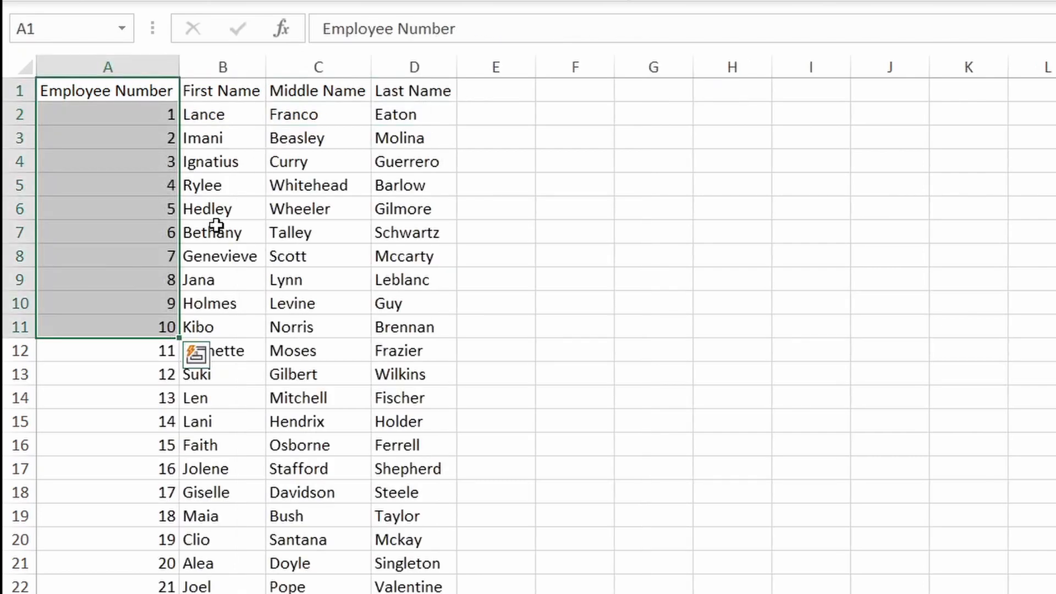
left_click_drag(144, 209, 392, 213)
left_click(220, 593)
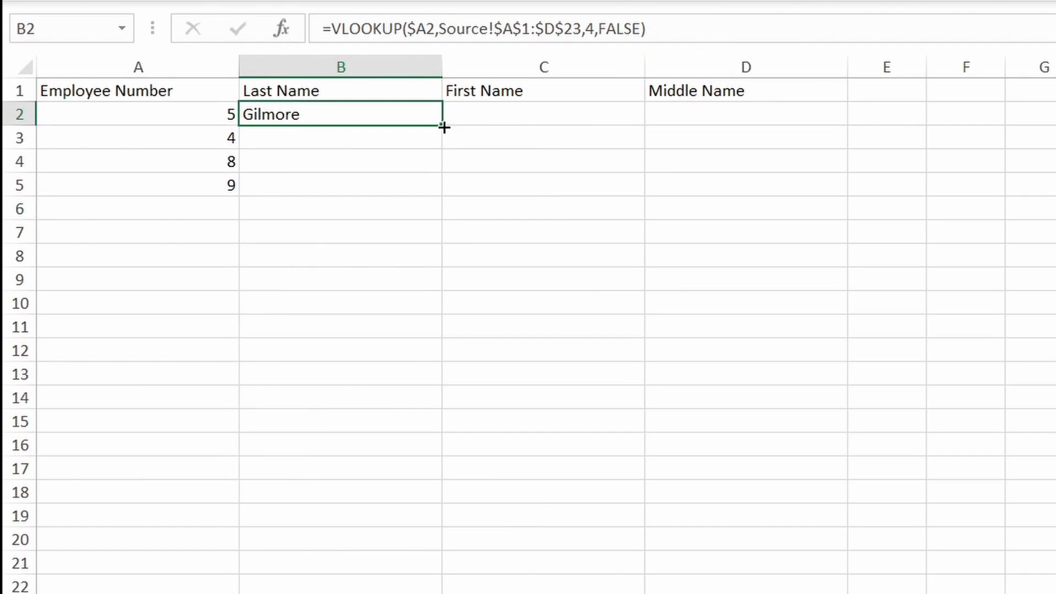
Step: Copy the B2 formula across to C2:D2 and set the column index in C2 to 2 for the first name
left_click_drag(443, 127, 788, 127)
left_click(556, 110)
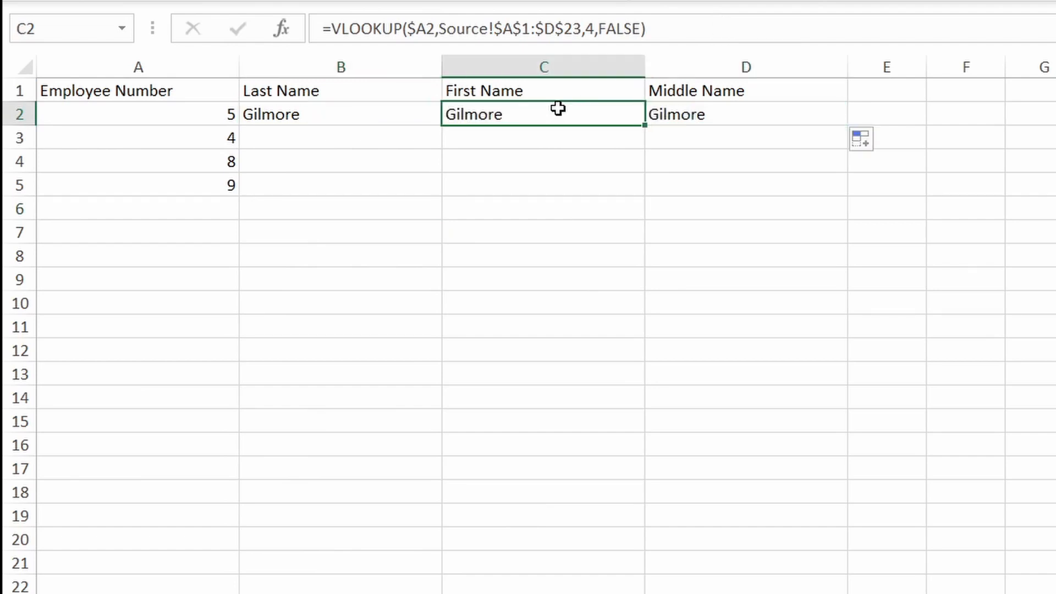
double_click(589, 29)
type("4")
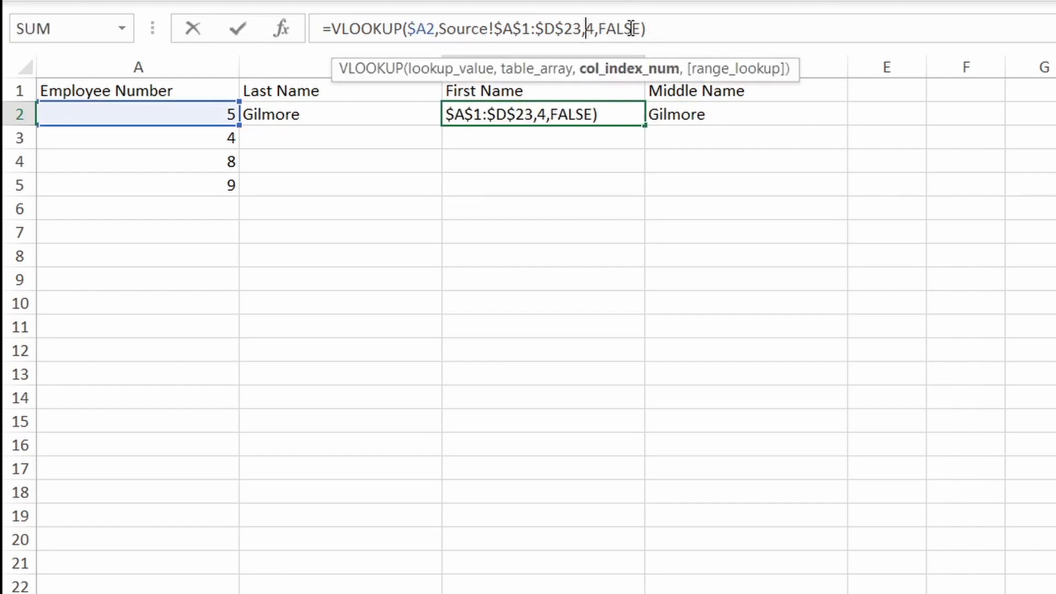
key("Delete")
type("2")
key("Return")
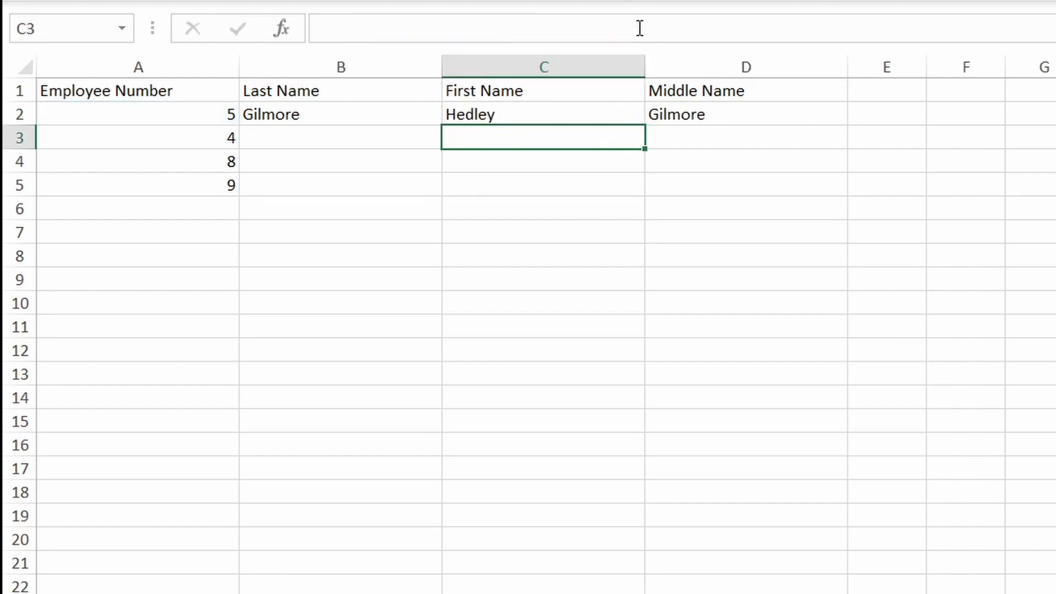
Step: Set the column index of the VLOOKUP in D2 to 3 for the middle name
left_click(721, 114)
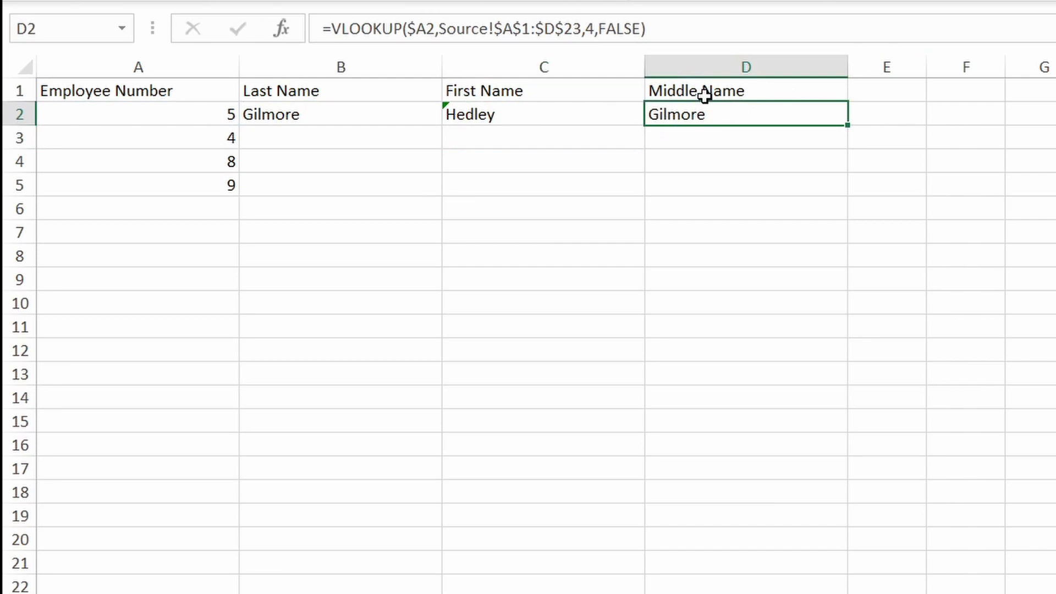
left_click(586, 29)
key("Delete")
type("3")
key("Return")
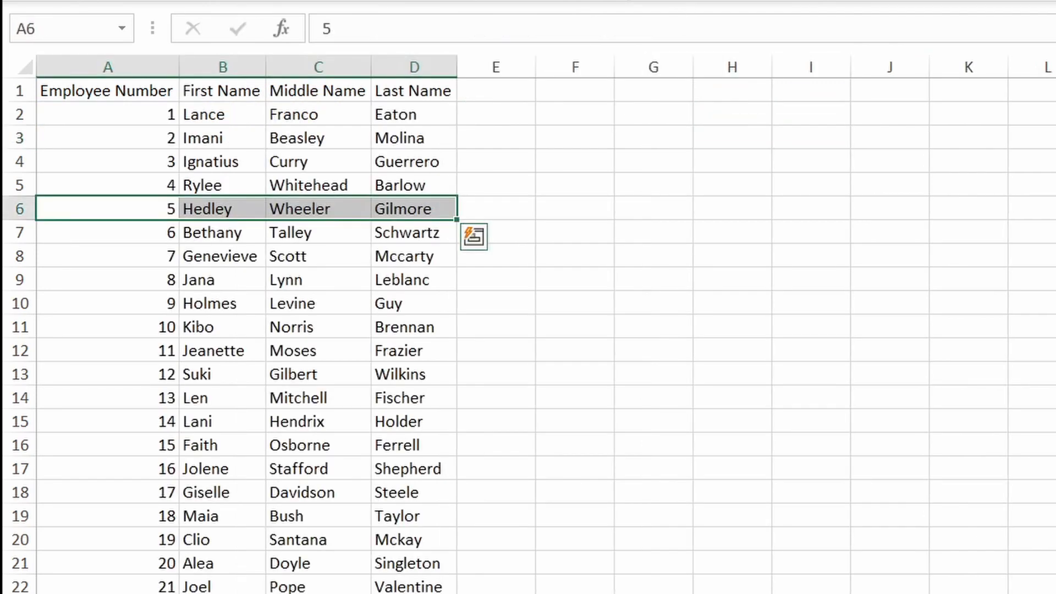
Step: Check the names for employee number 5 on the Source sheet against the lookup results in B2:D2
left_click(217, 208)
left_click(291, 211)
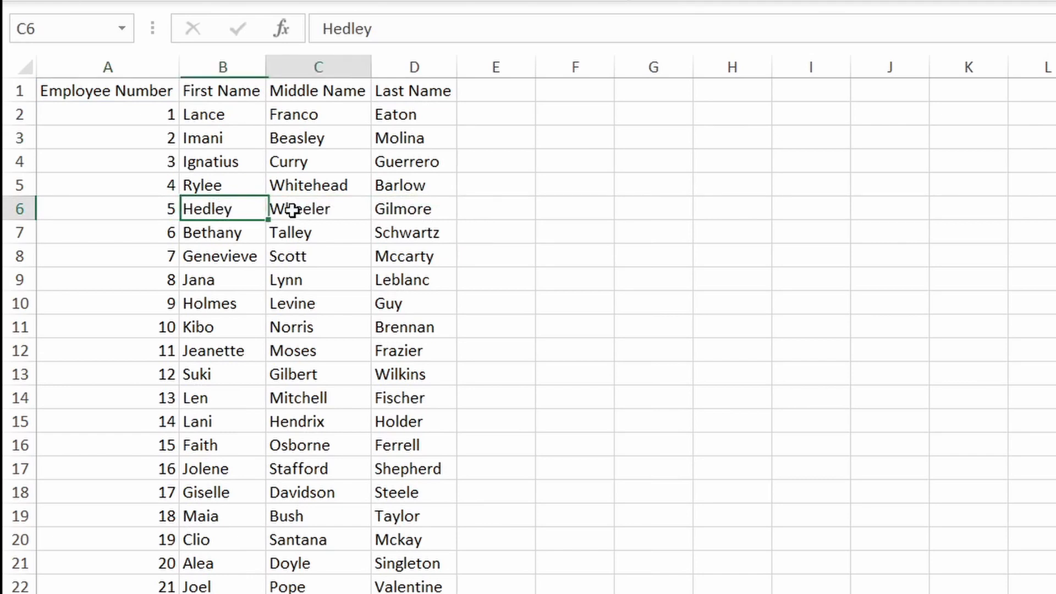
left_click(412, 211)
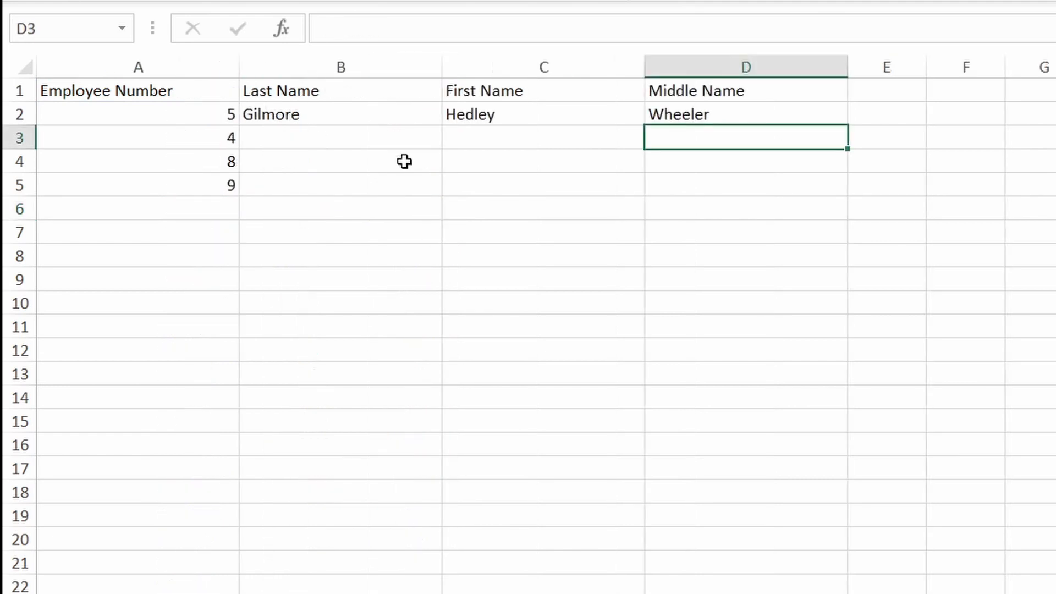
left_click(381, 108)
left_click(553, 122)
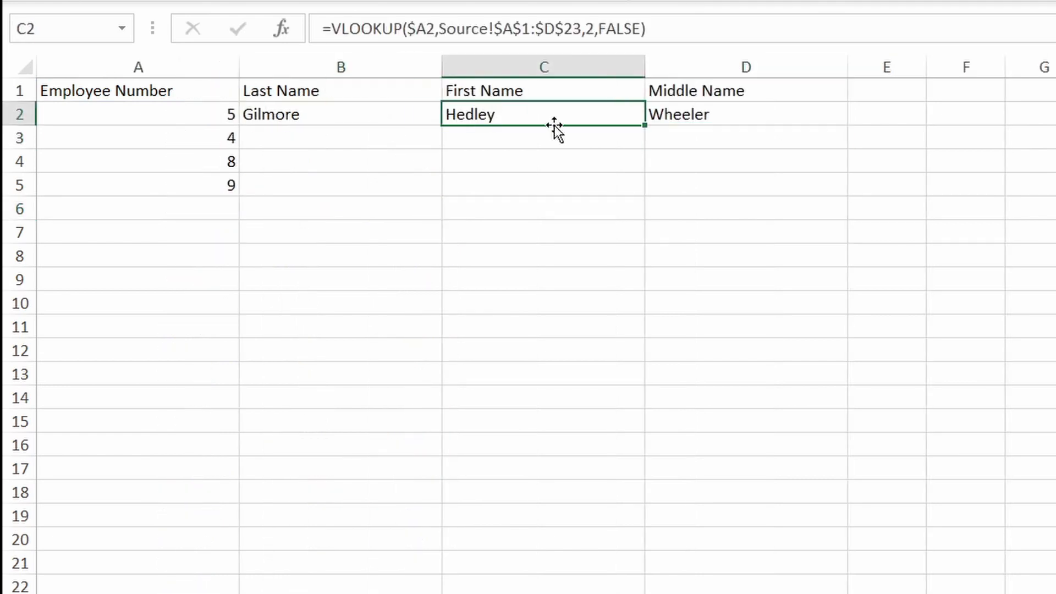
left_click(702, 116)
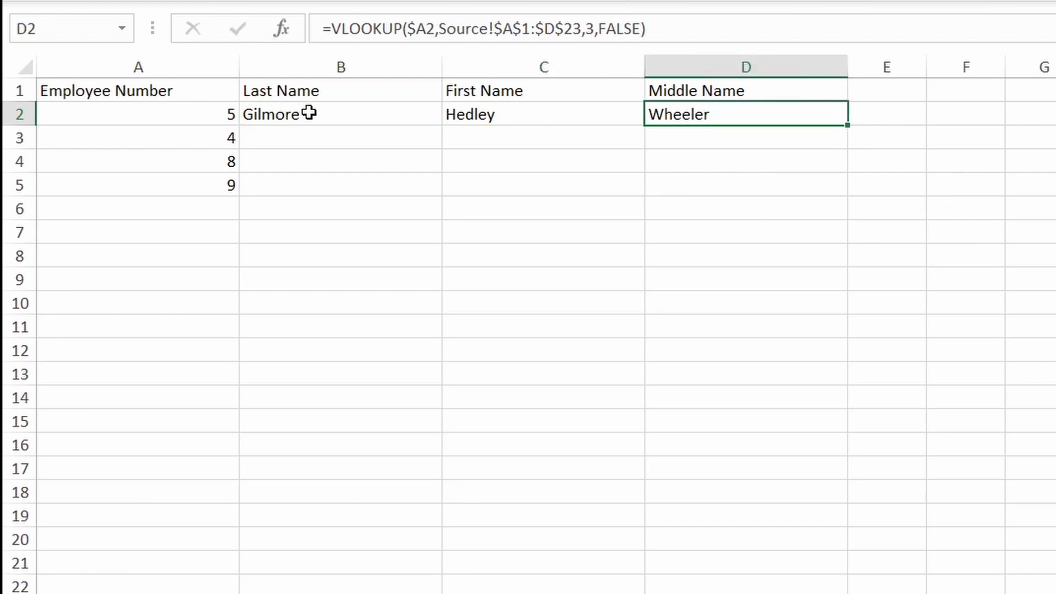
left_click_drag(309, 113, 827, 193)
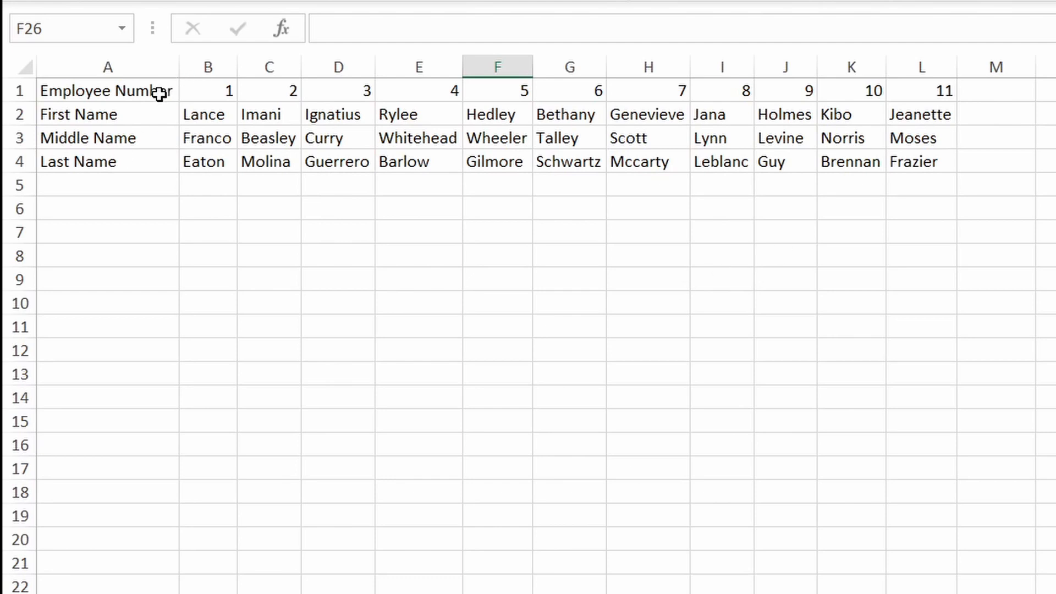
Step: Examine the horizontally arranged employee table A1:L4, going through the employee number, first, middle and last name rows
left_click_drag(155, 91, 933, 163)
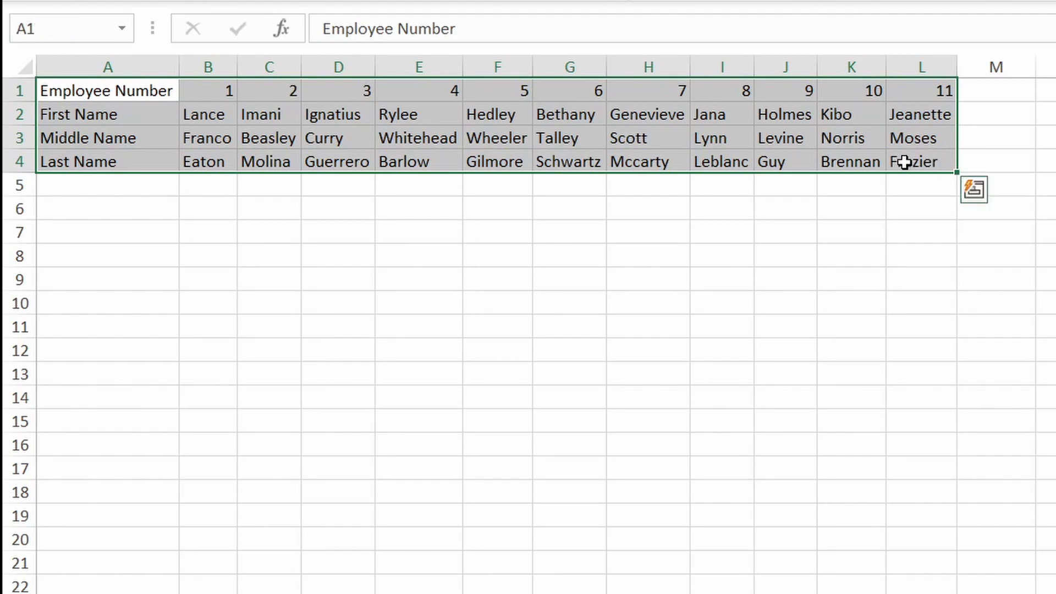
left_click(146, 89)
left_click_drag(145, 90, 935, 90)
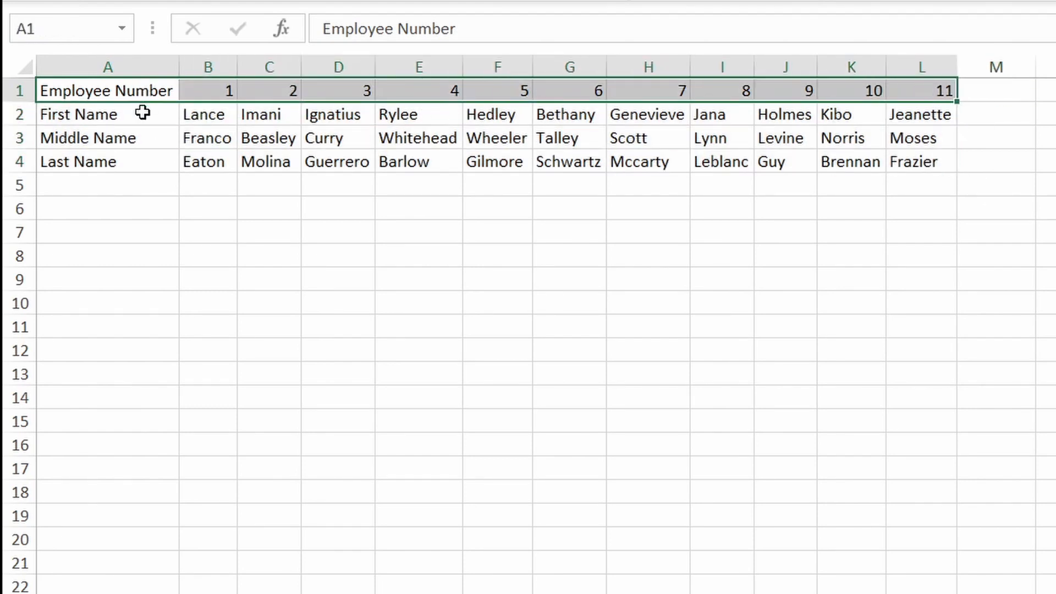
left_click_drag(142, 110, 918, 115)
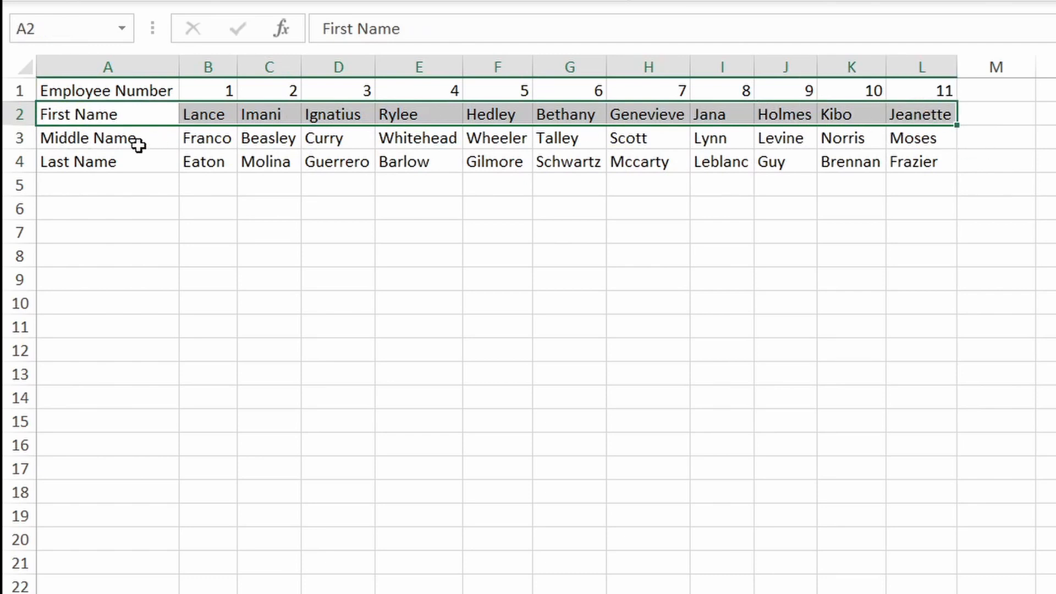
left_click_drag(134, 141, 935, 137)
left_click_drag(153, 163, 946, 162)
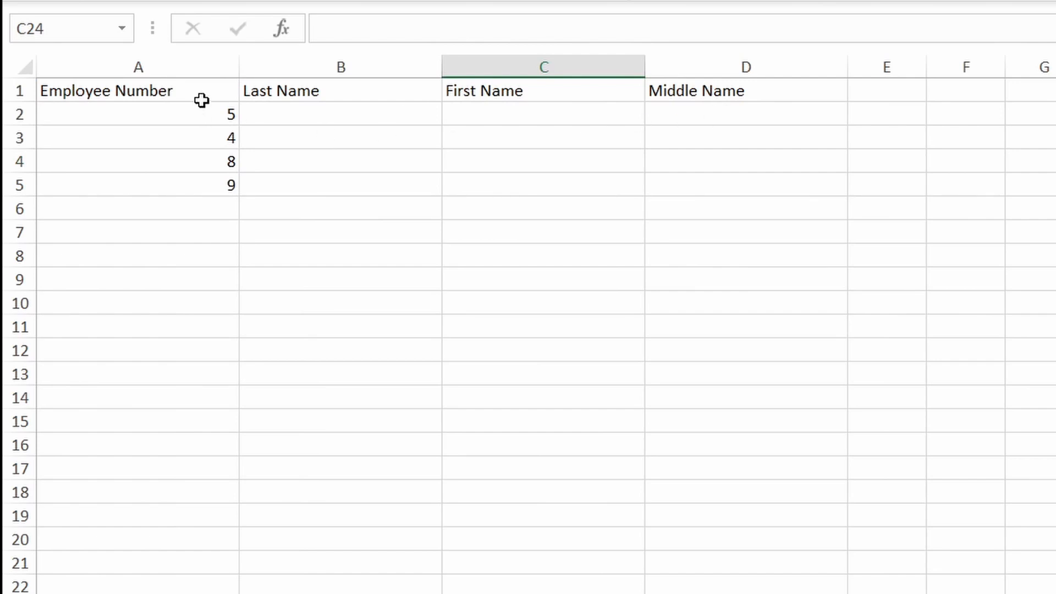
Step: Examine the result table A1:D5 and its last, first and middle name headers
left_click_drag(205, 87, 736, 182)
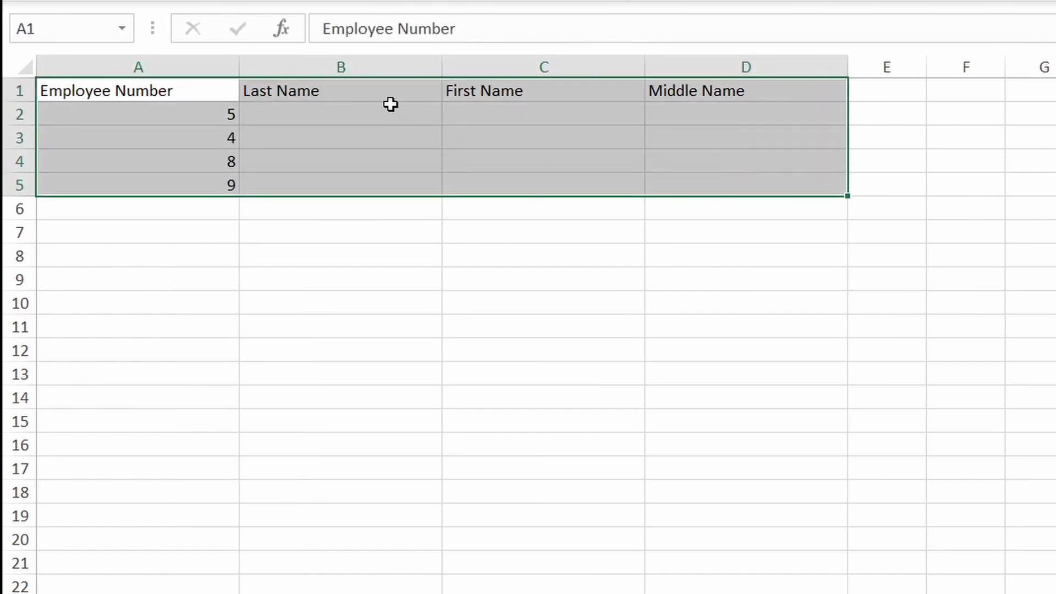
left_click(331, 95)
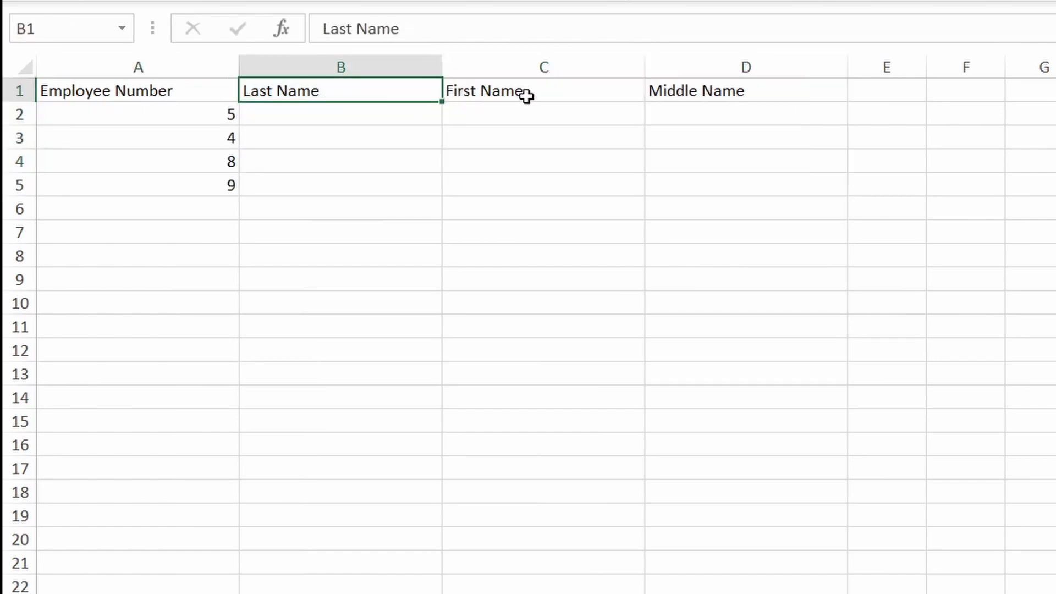
left_click(525, 97)
left_click(737, 94)
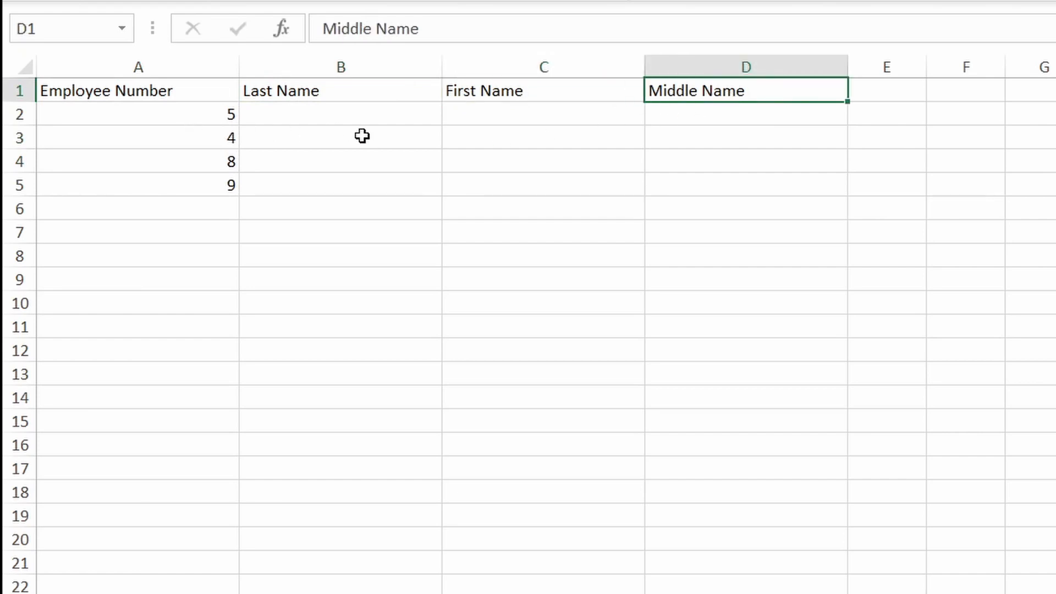
Step: Start an HLOOKUP formula in B2 with the column-locked reference $A2 as the lookup value
left_click(381, 114)
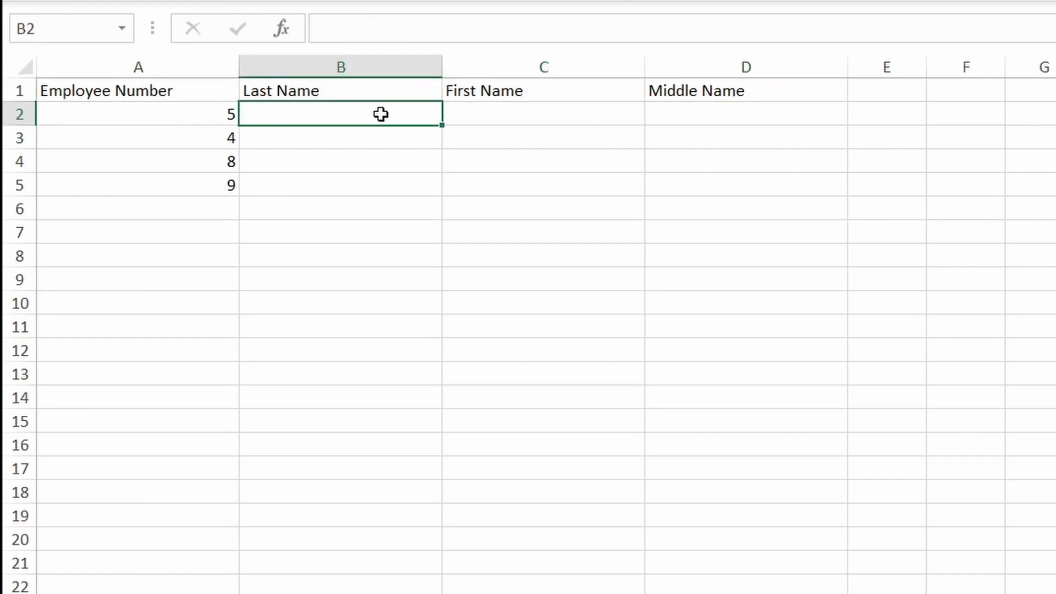
type("=h")
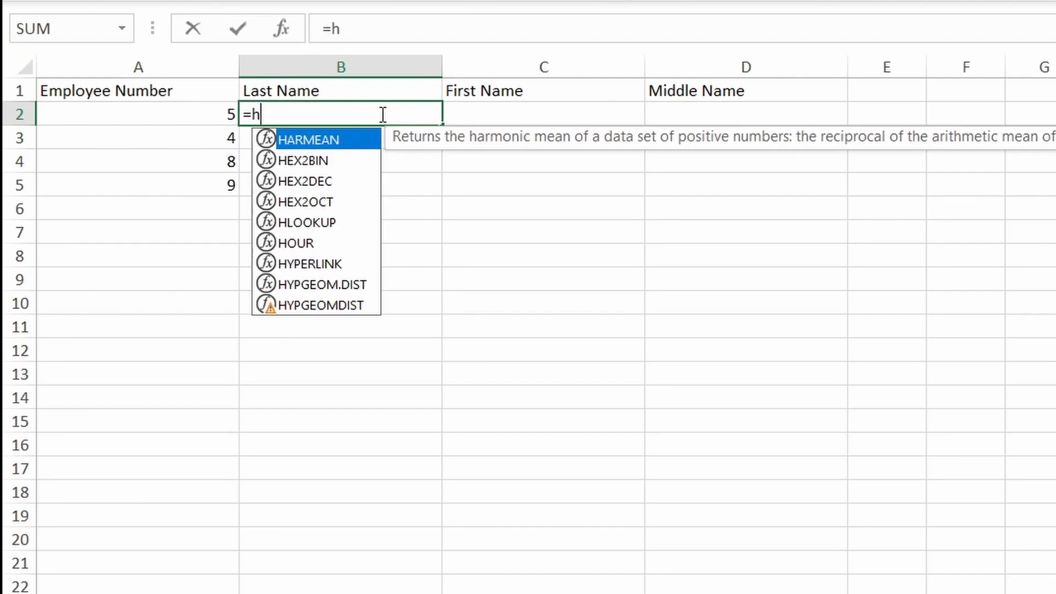
type("l")
key("Tab")
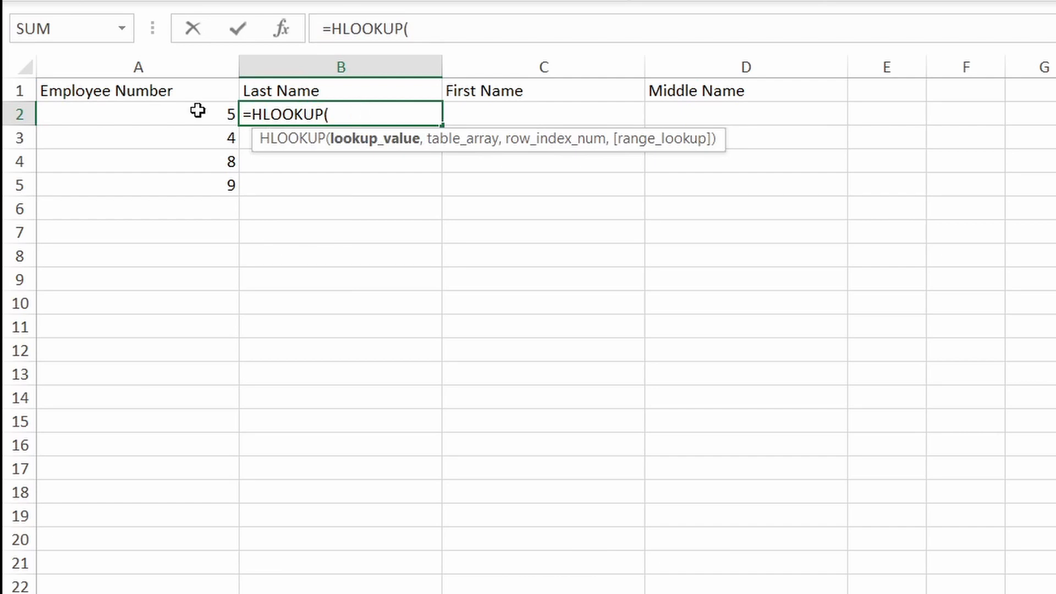
left_click(179, 112)
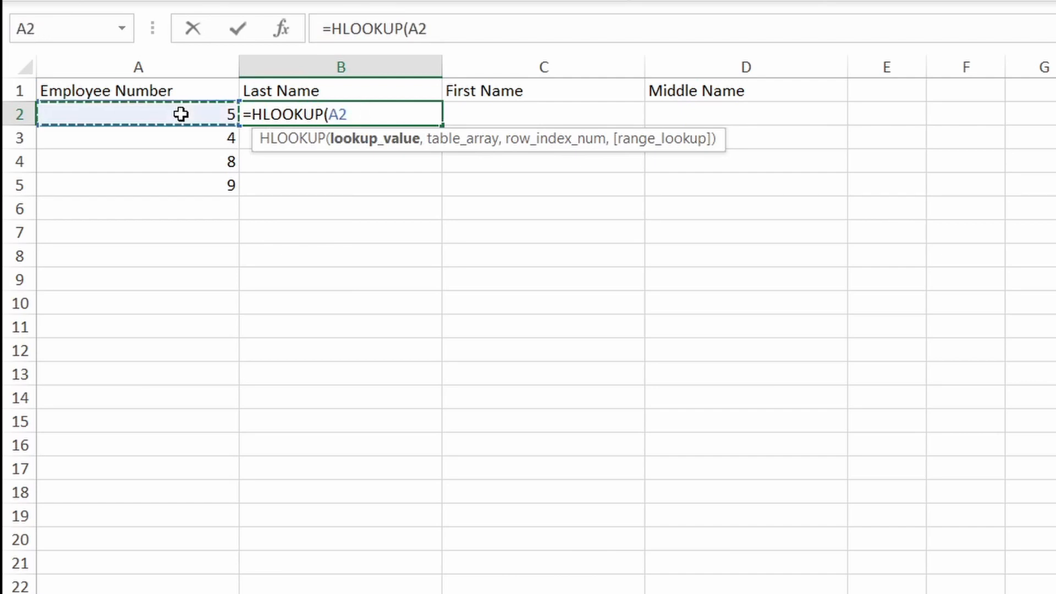
key("F4")
key("F4")
key("F4")
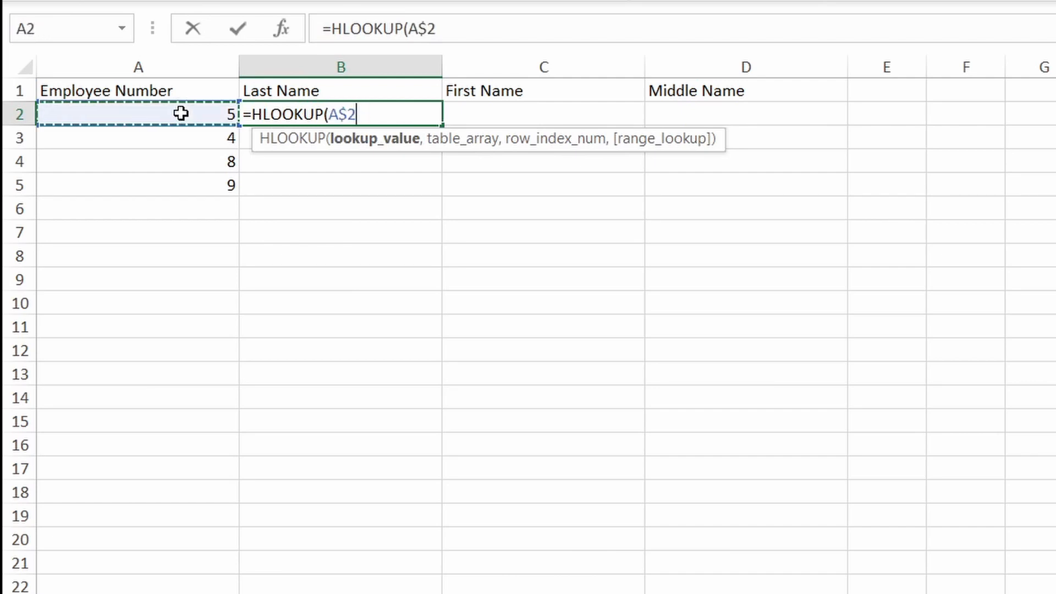
type(",")
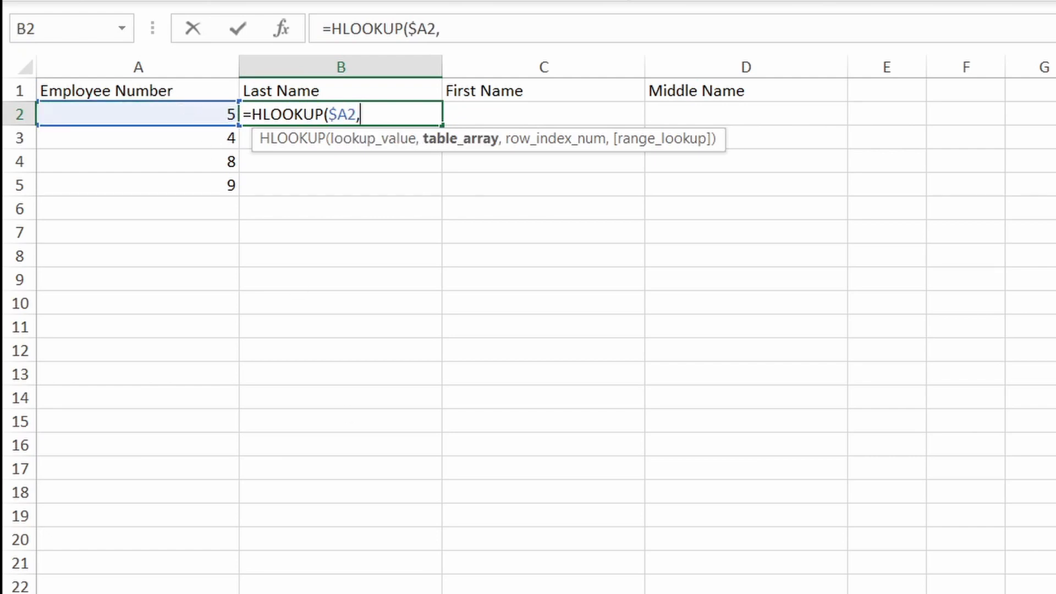
Step: Set the HLOOKUP table array to the absolute range $A$1:$L$4 on the Source HLOOKUP sheet
key("ctrl+Page_Down")
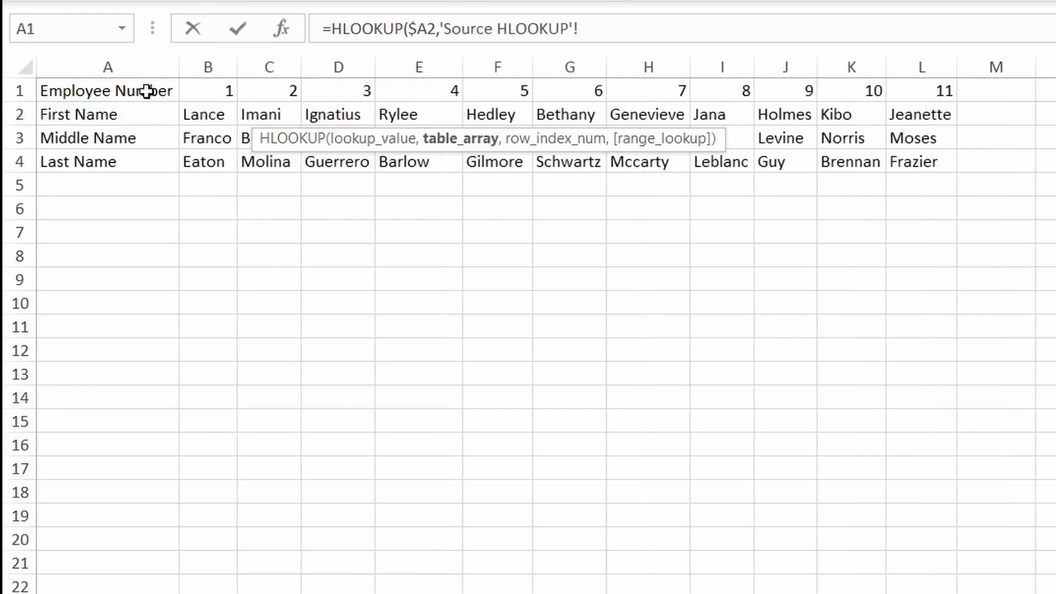
left_click_drag(146, 90, 906, 163)
key("F4")
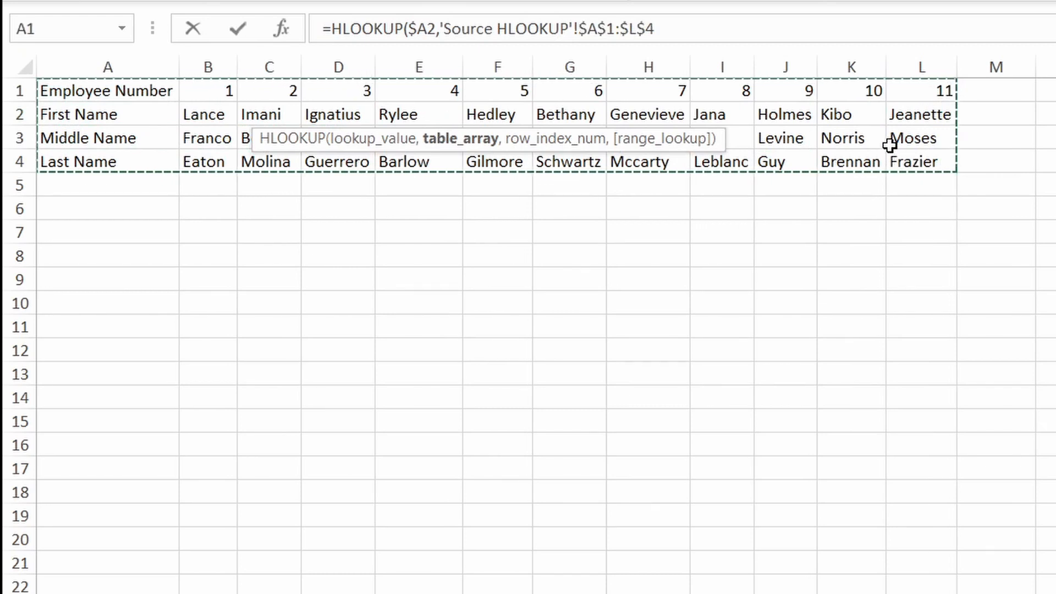
type(",")
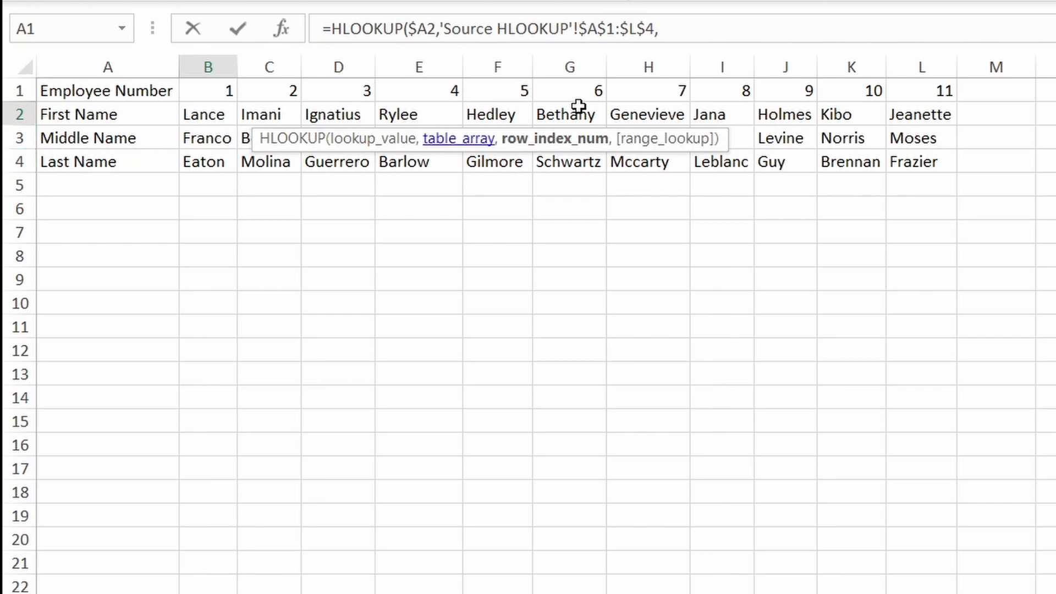
Step: Complete the B2 HLOOKUP with row index 4 for the last name and FALSE for an exact match
left_click(686, 35)
type("4")
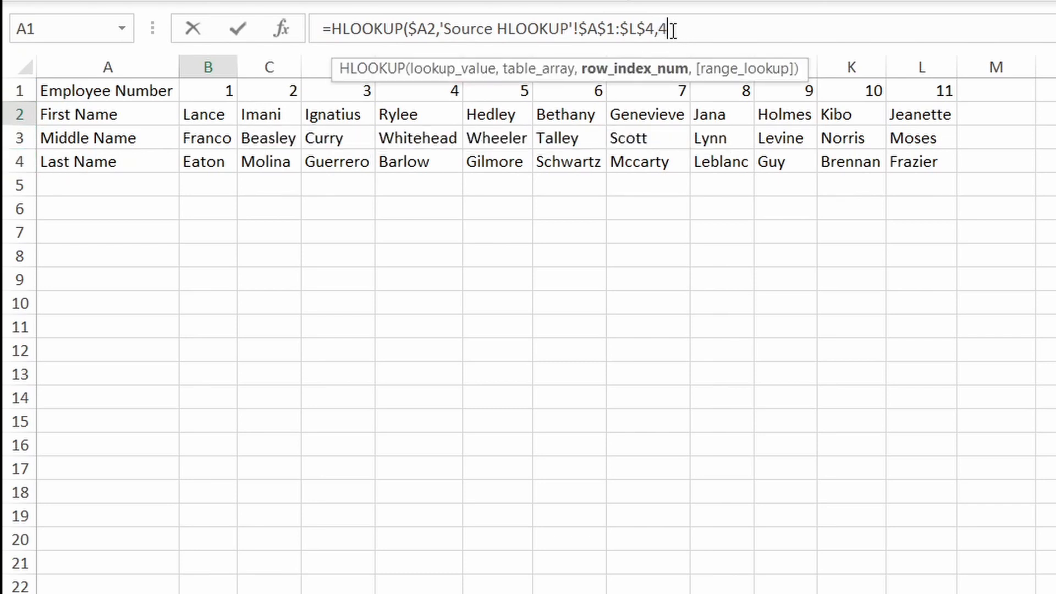
type(",FA")
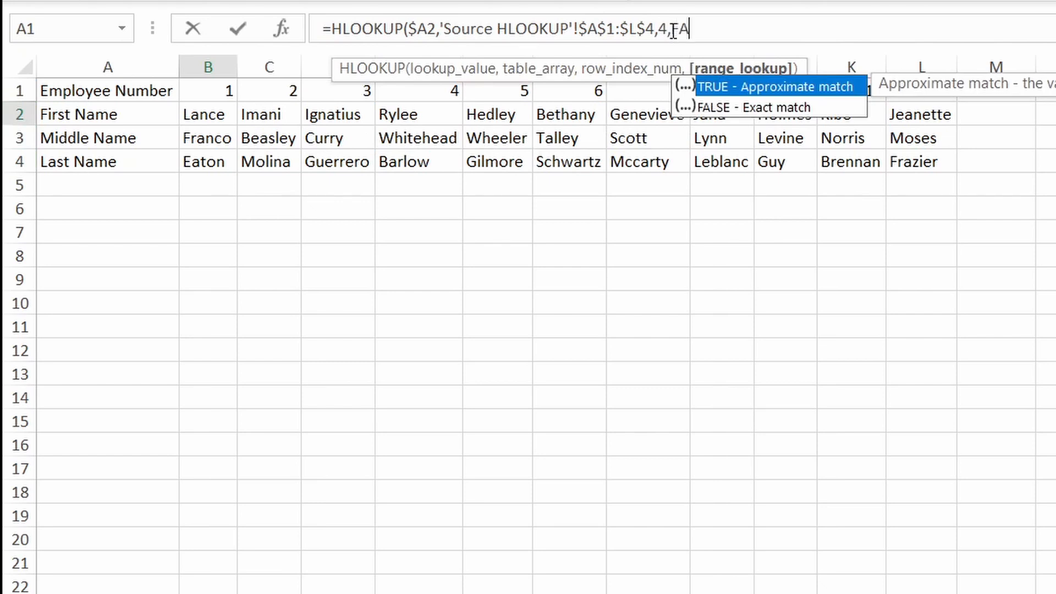
type("LSE)")
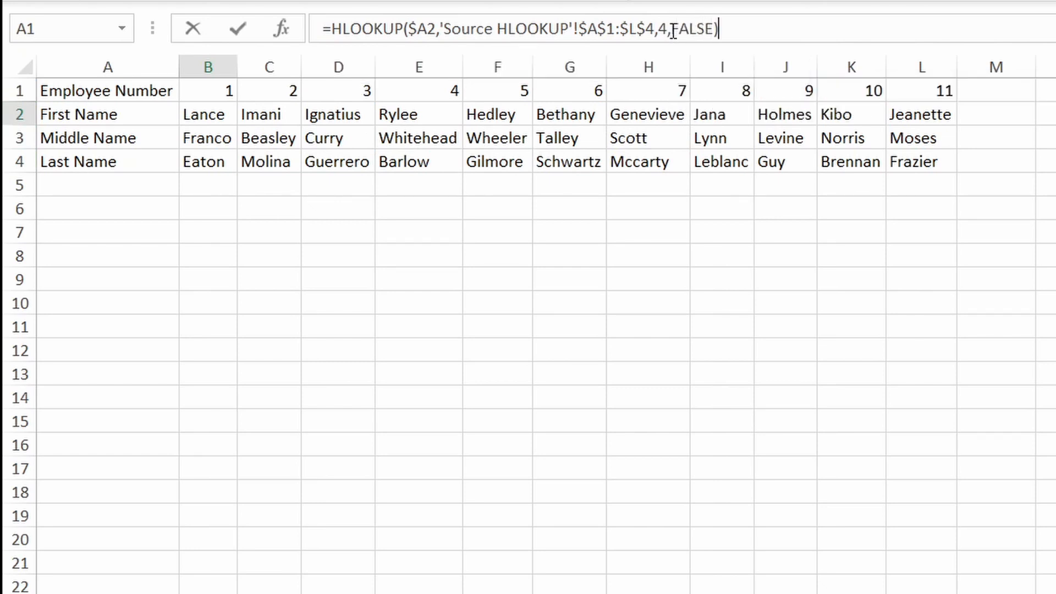
key("Return")
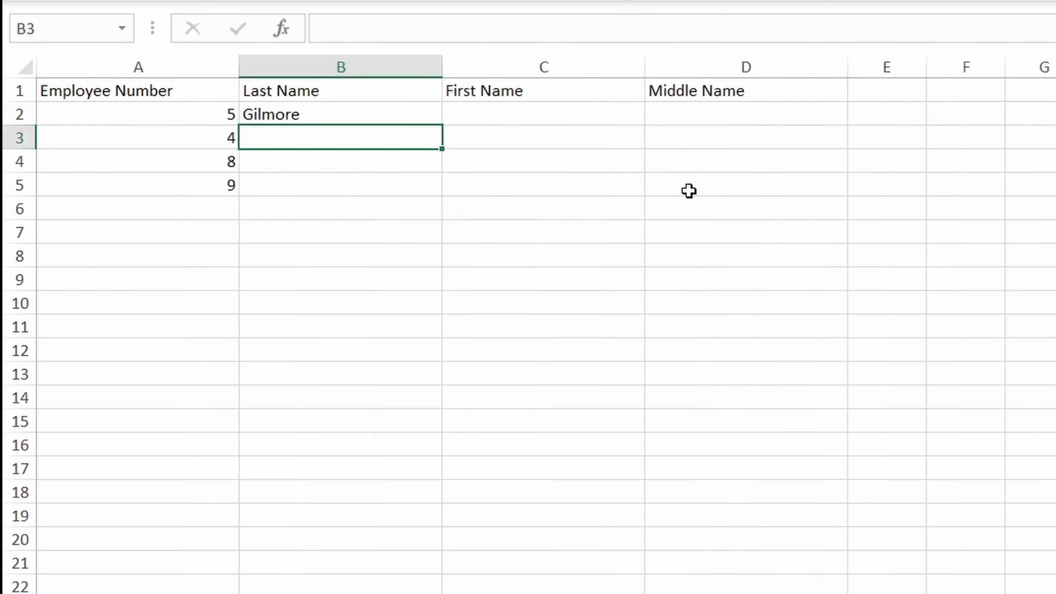
Step: Copy the B2 formula across to C2:D2 and set the row index in C2 to 2 for the first name
left_click(298, 107)
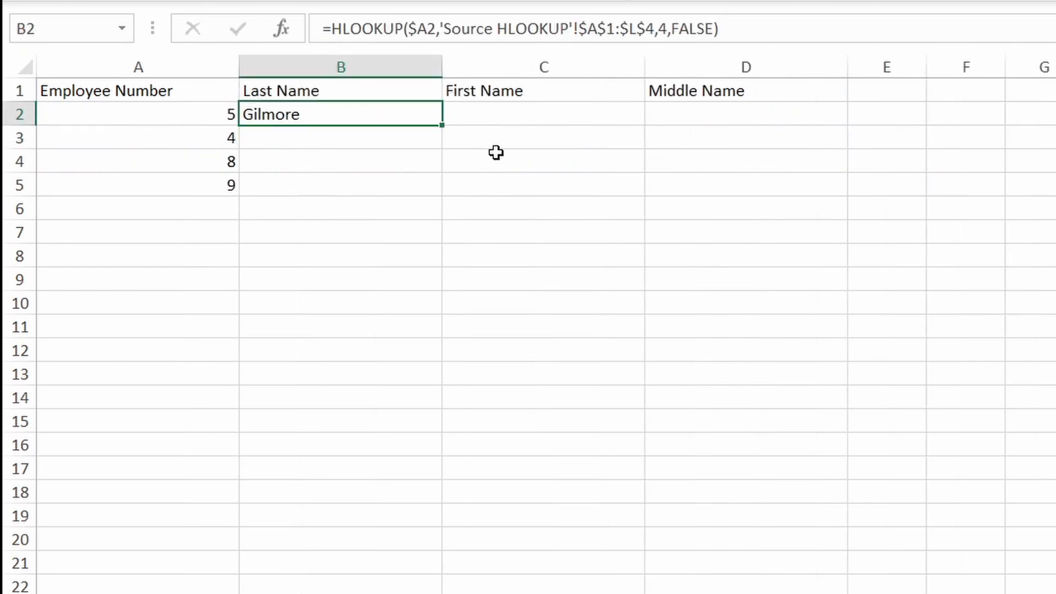
left_click_drag(440, 127, 826, 139)
left_click(606, 108)
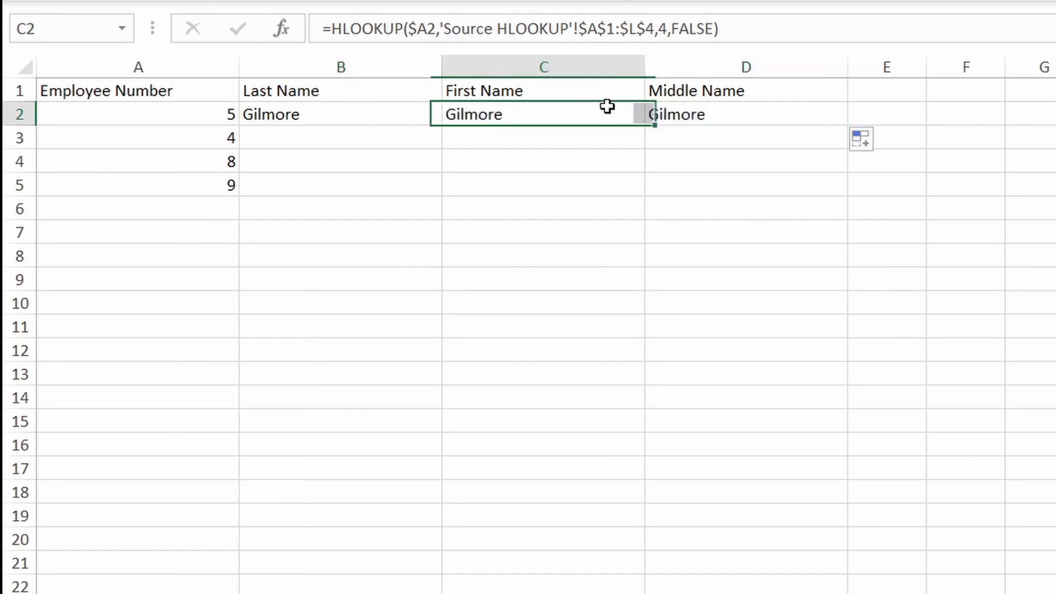
left_click(660, 29)
key("Delete")
type("2")
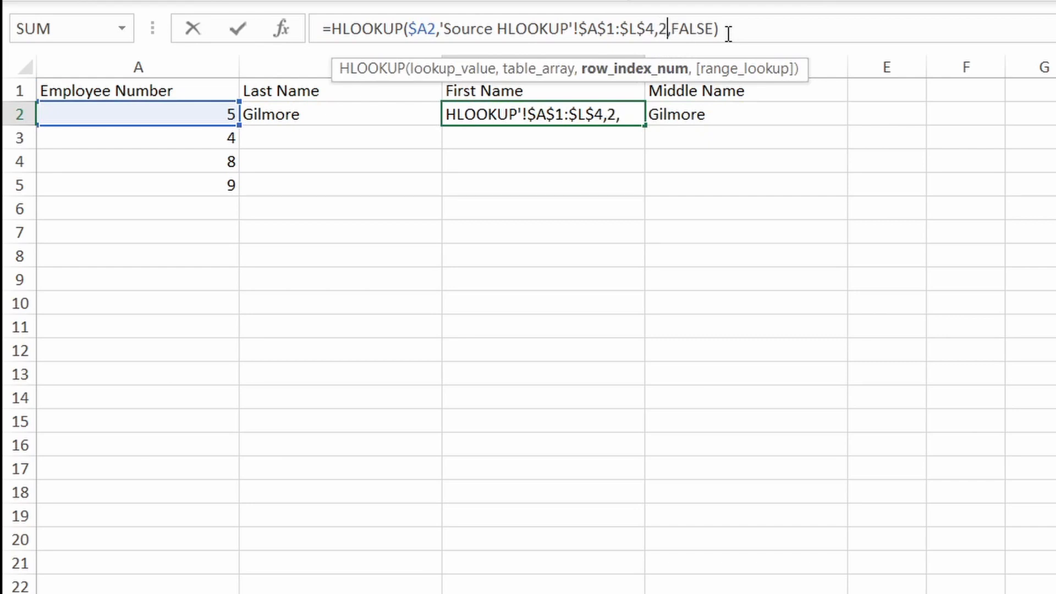
key("Tab")
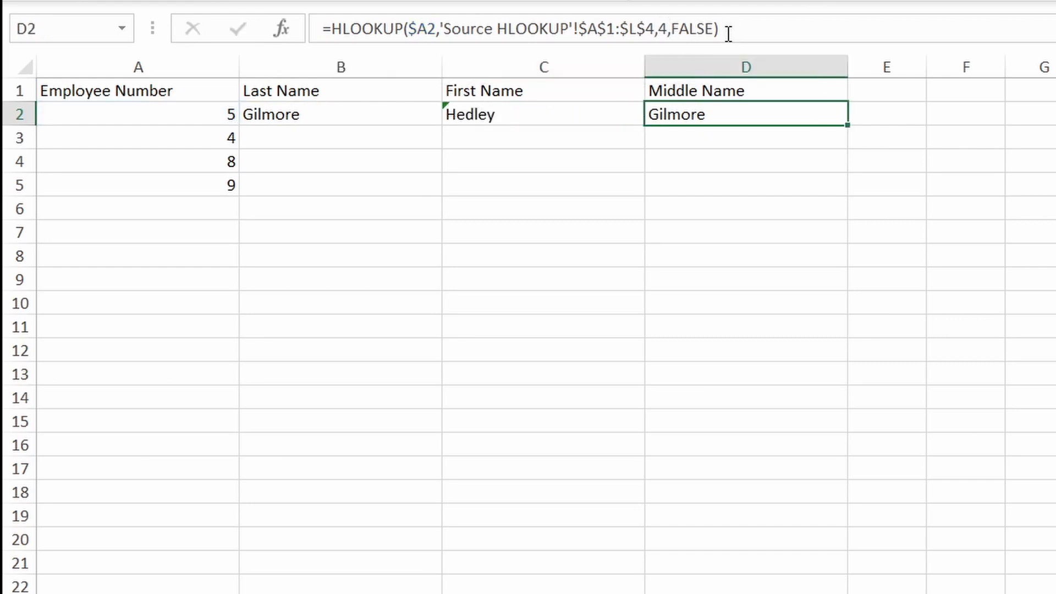
Step: Set the row index of the HLOOKUP in D2 to 3 for the middle name
left_click(669, 29)
key("BackSpace")
type("3")
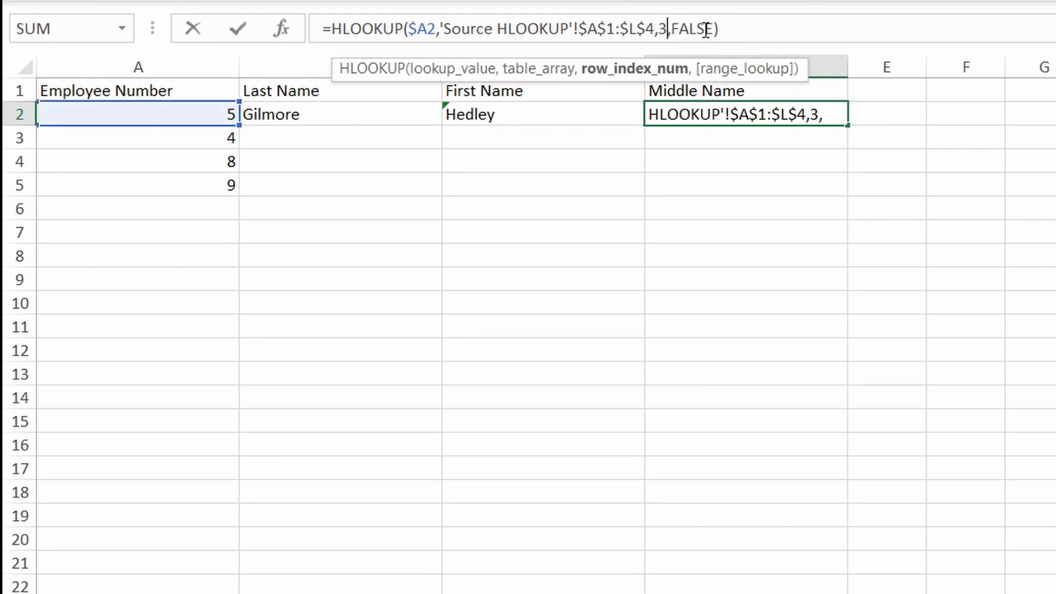
key("Return")
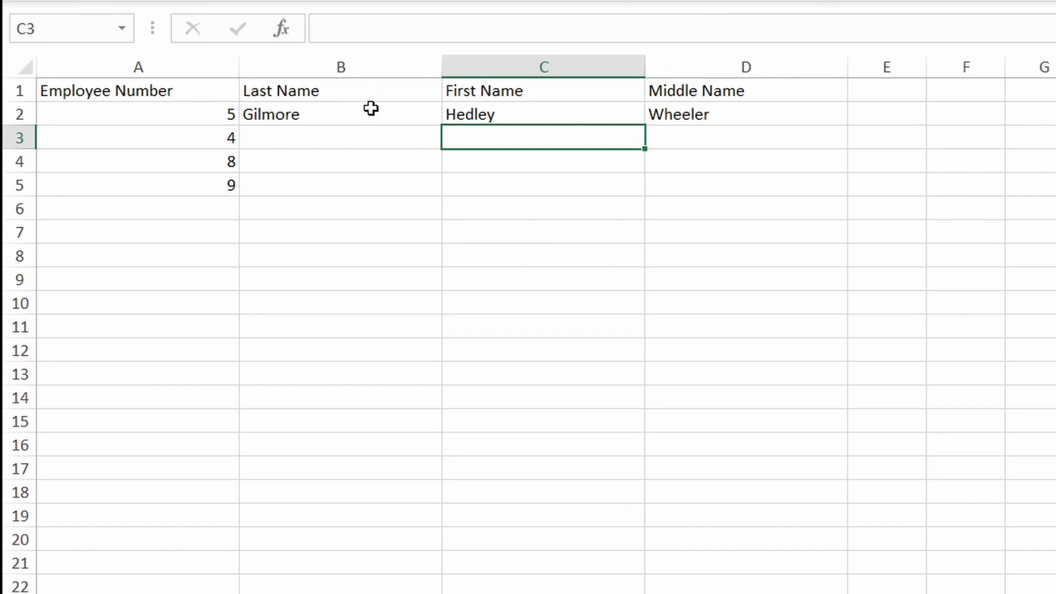
Step: Fill the HLOOKUP formulas in B2:D2 down through row 5 for the remaining employee numbers
left_click_drag(371, 108, 429, 113)
left_click(852, 121)
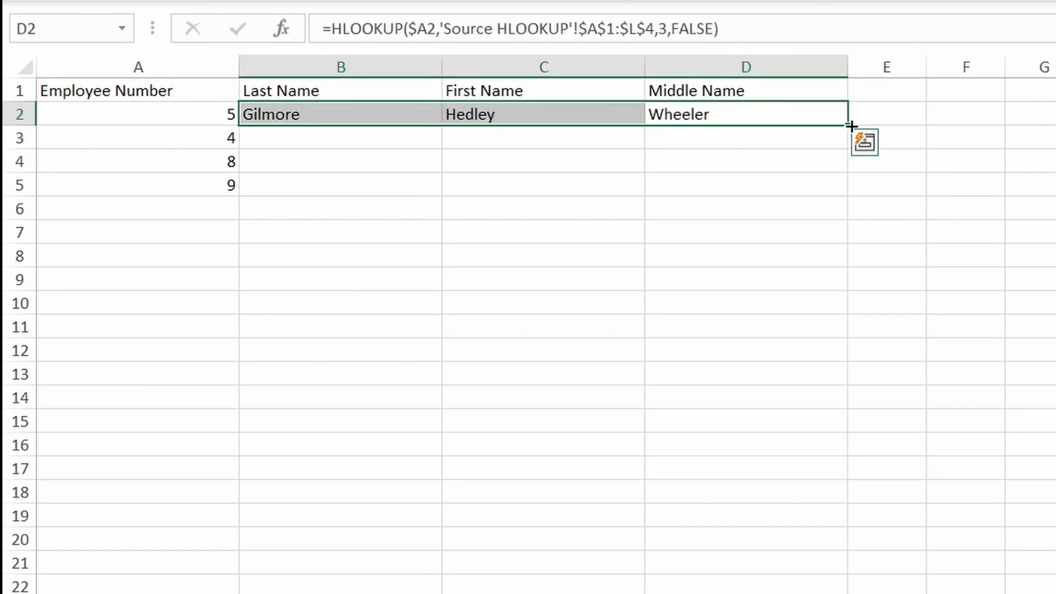
left_click_drag(849, 126, 837, 187)
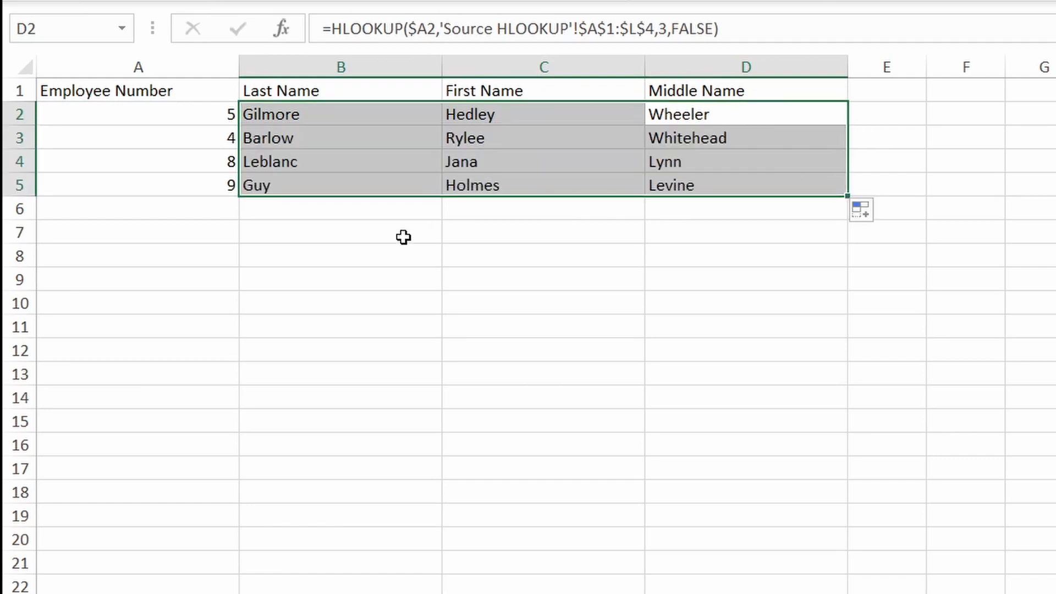
left_click(404, 237)
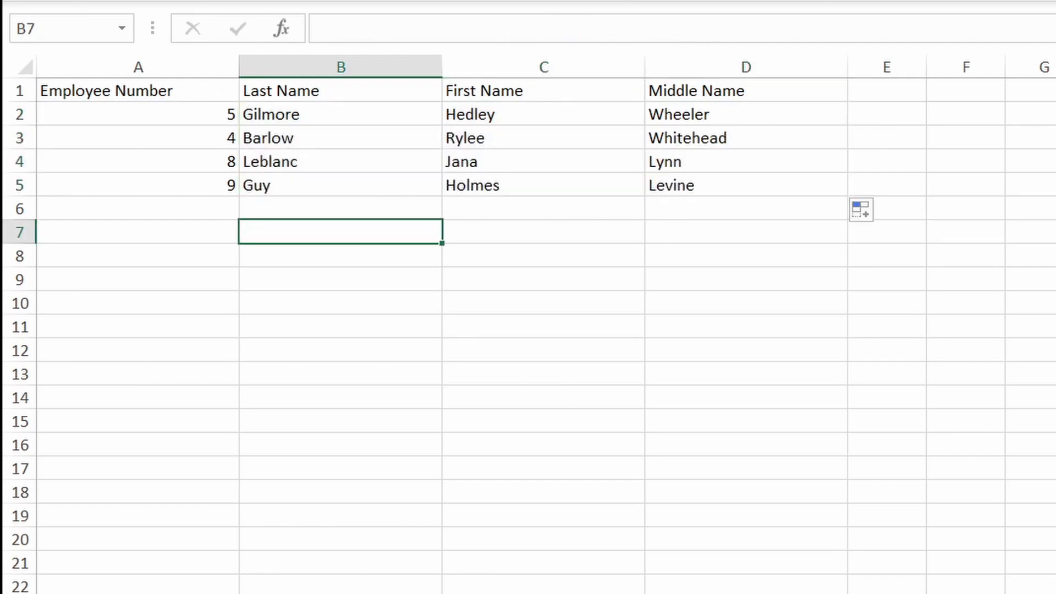